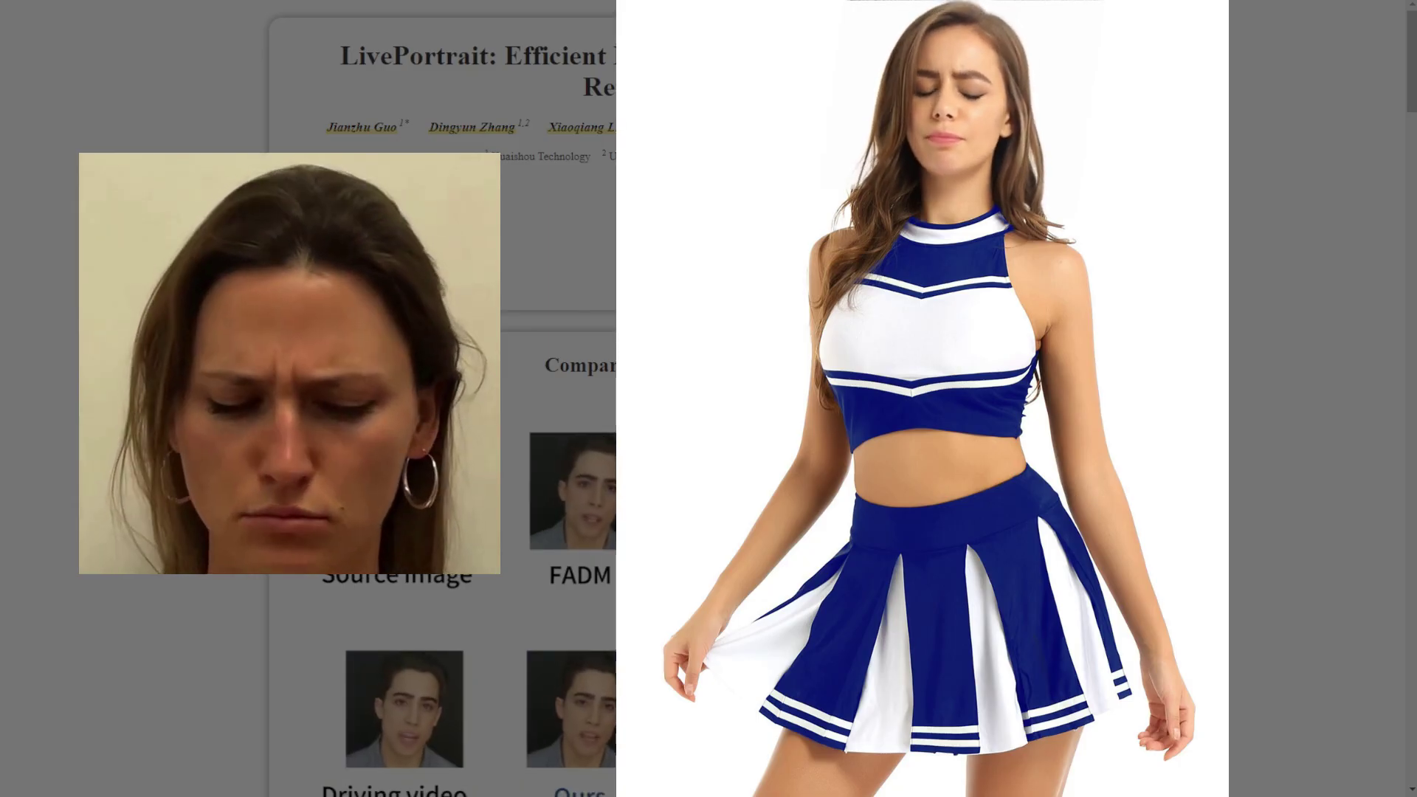
Scroll the LivePortrait project page past the demos to the animated cats, dogs and panda above the Abstract.
scroll(709, 399, down, 1)
scroll(442, 399, down, 2)
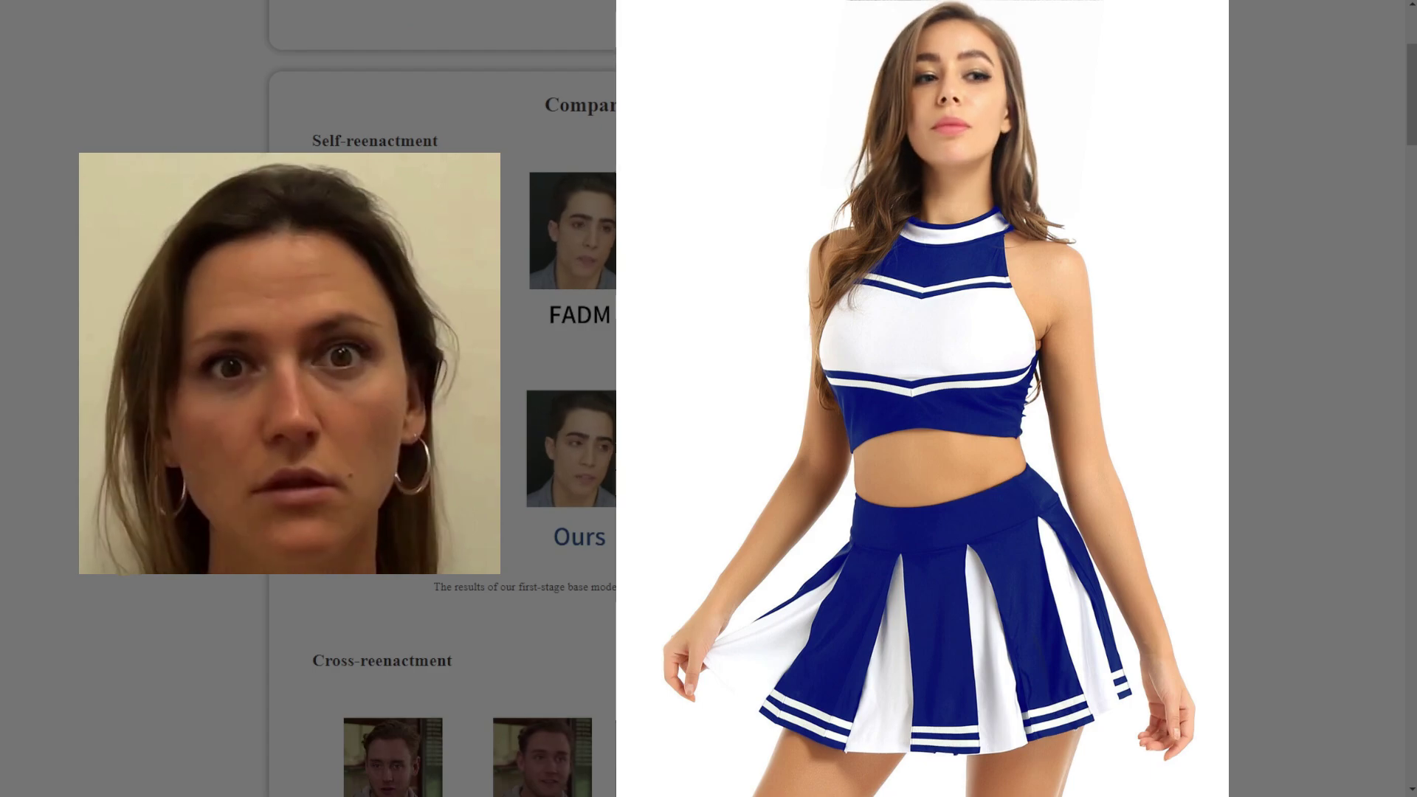
scroll(708, 398, down, 4)
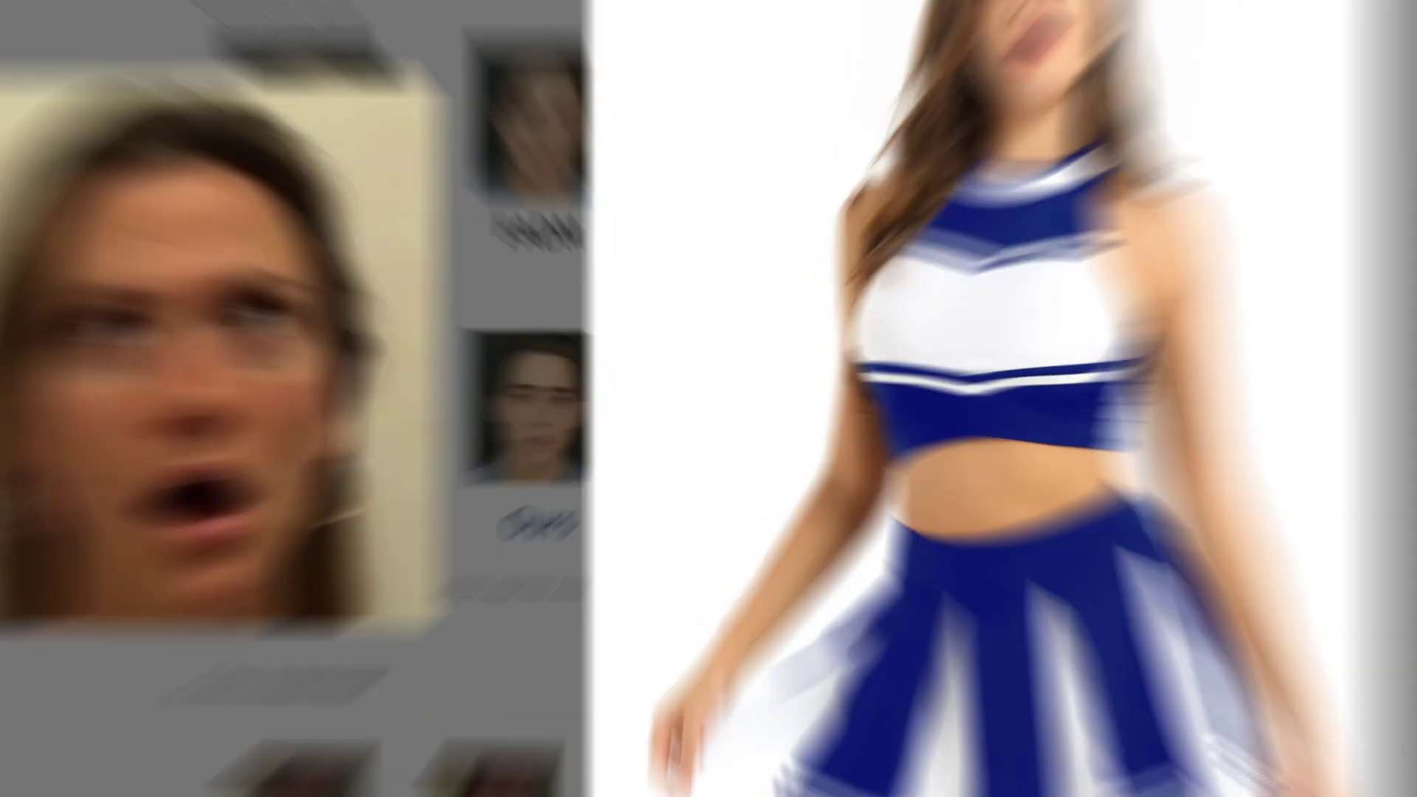
scroll(709, 398, down, 3)
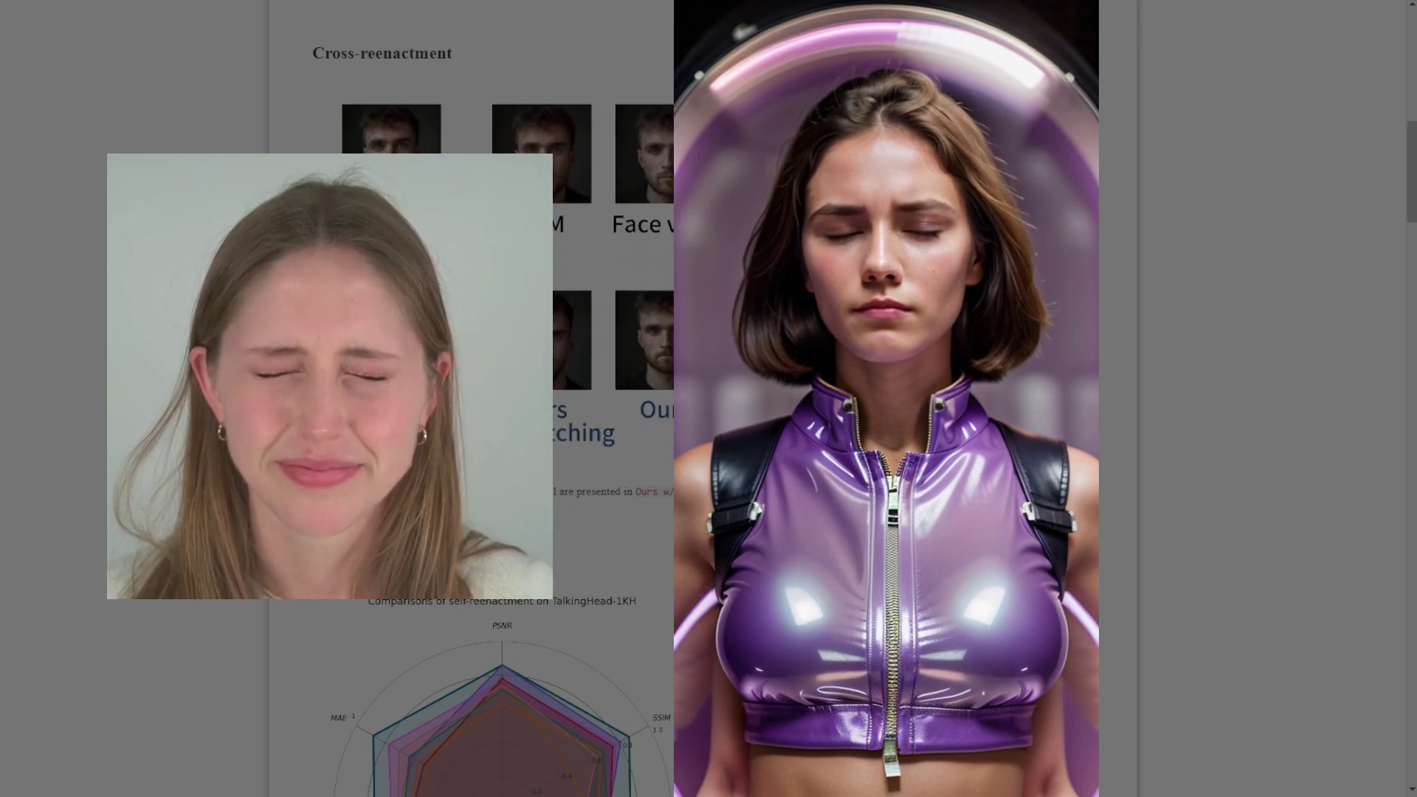
scroll(709, 398, down, 12)
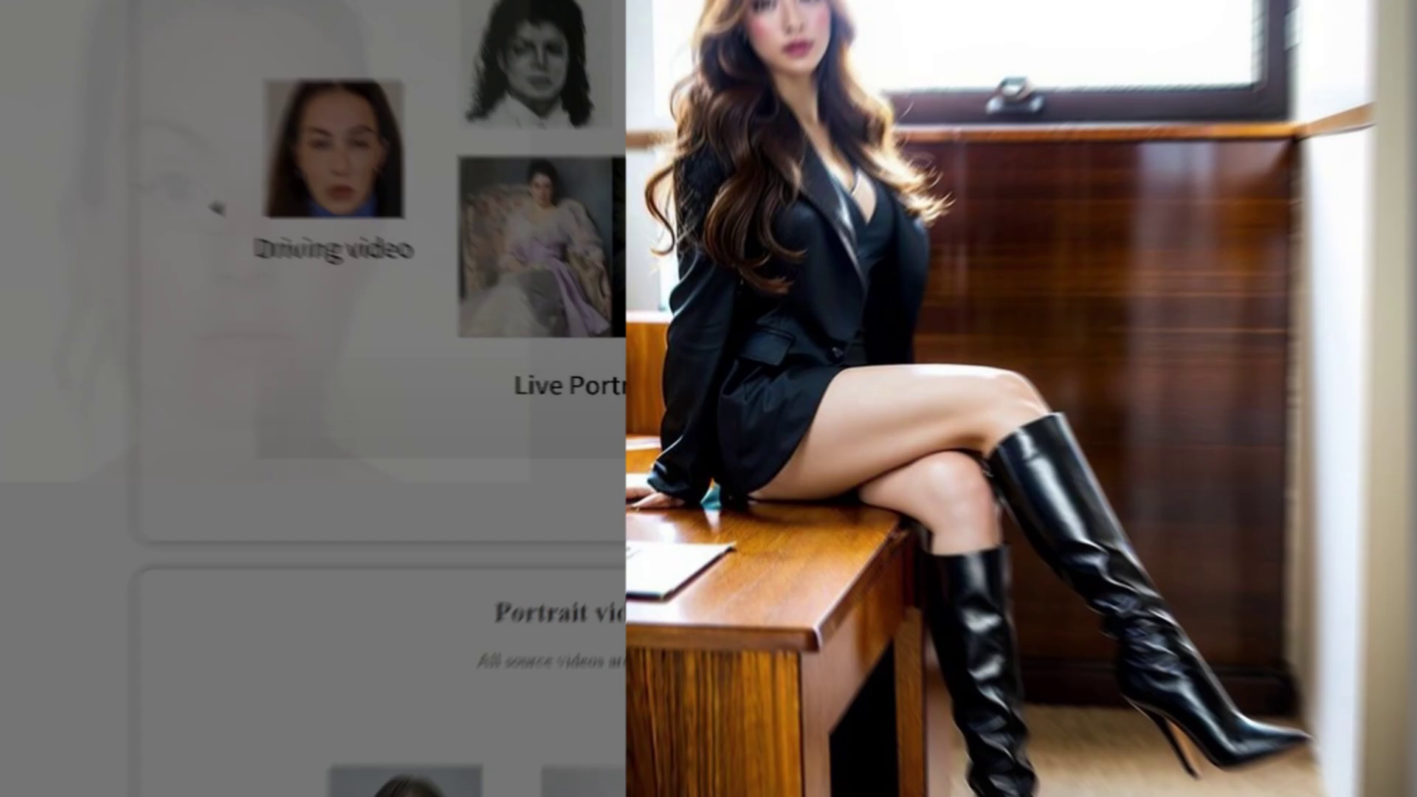
scroll(709, 398, up, 1)
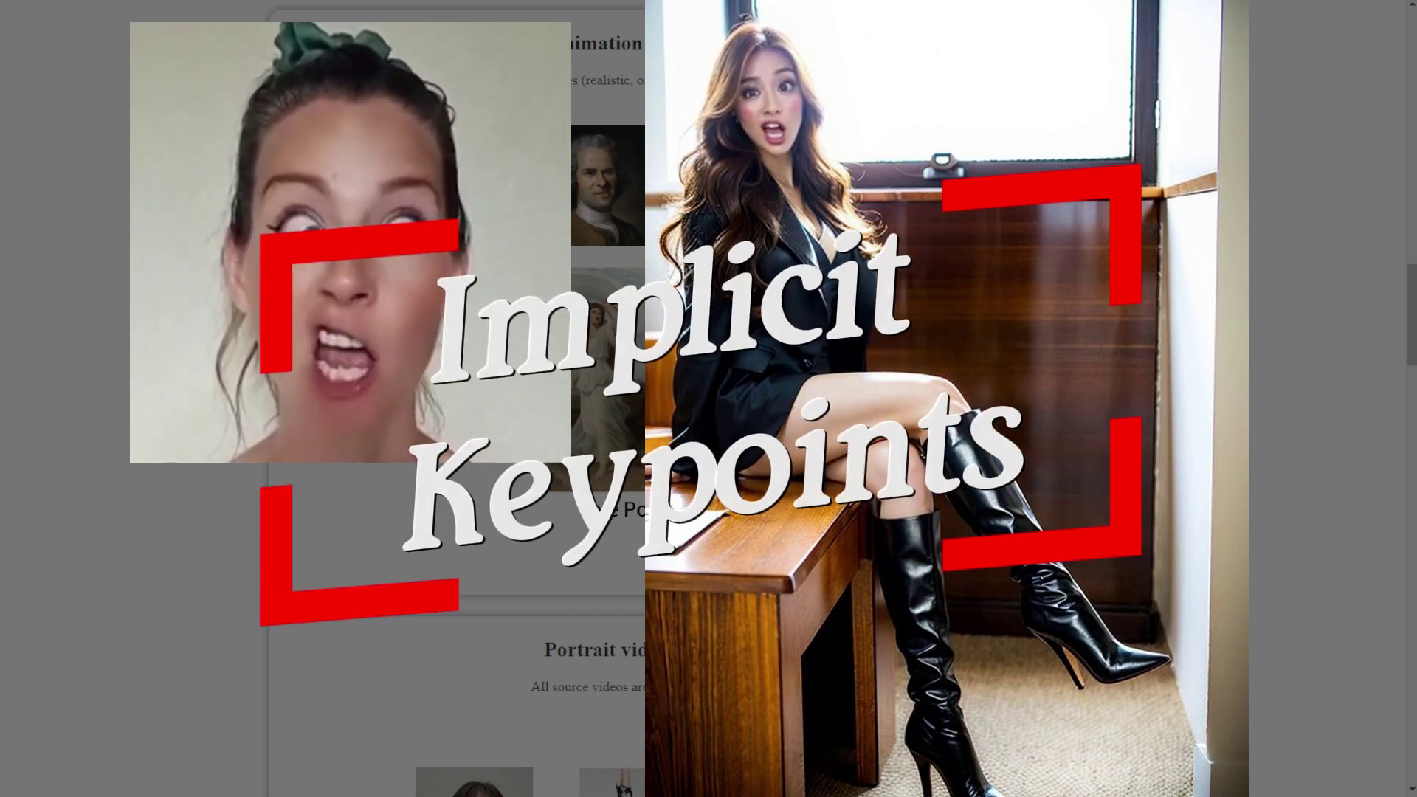
scroll(709, 398, down, 6)
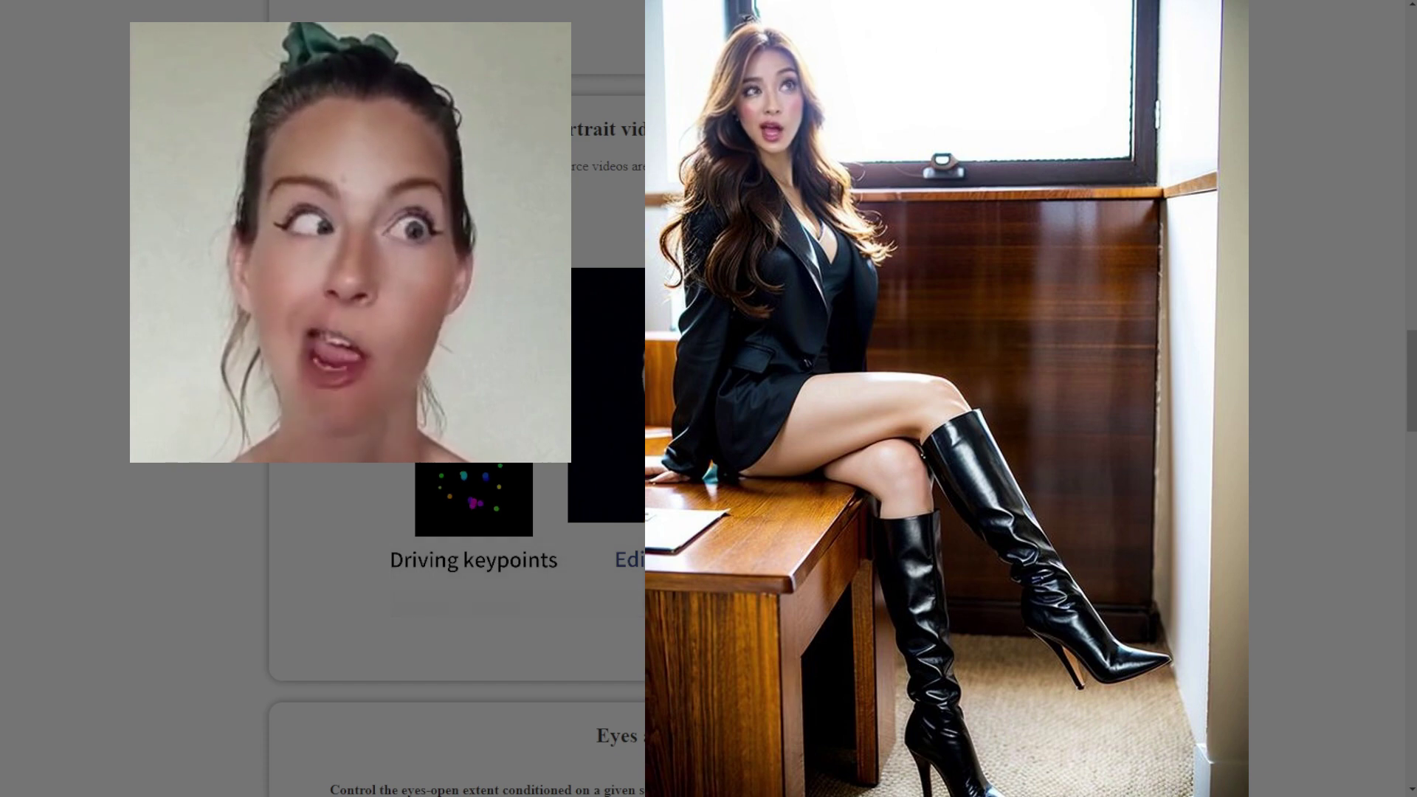
scroll(709, 399, down, 8)
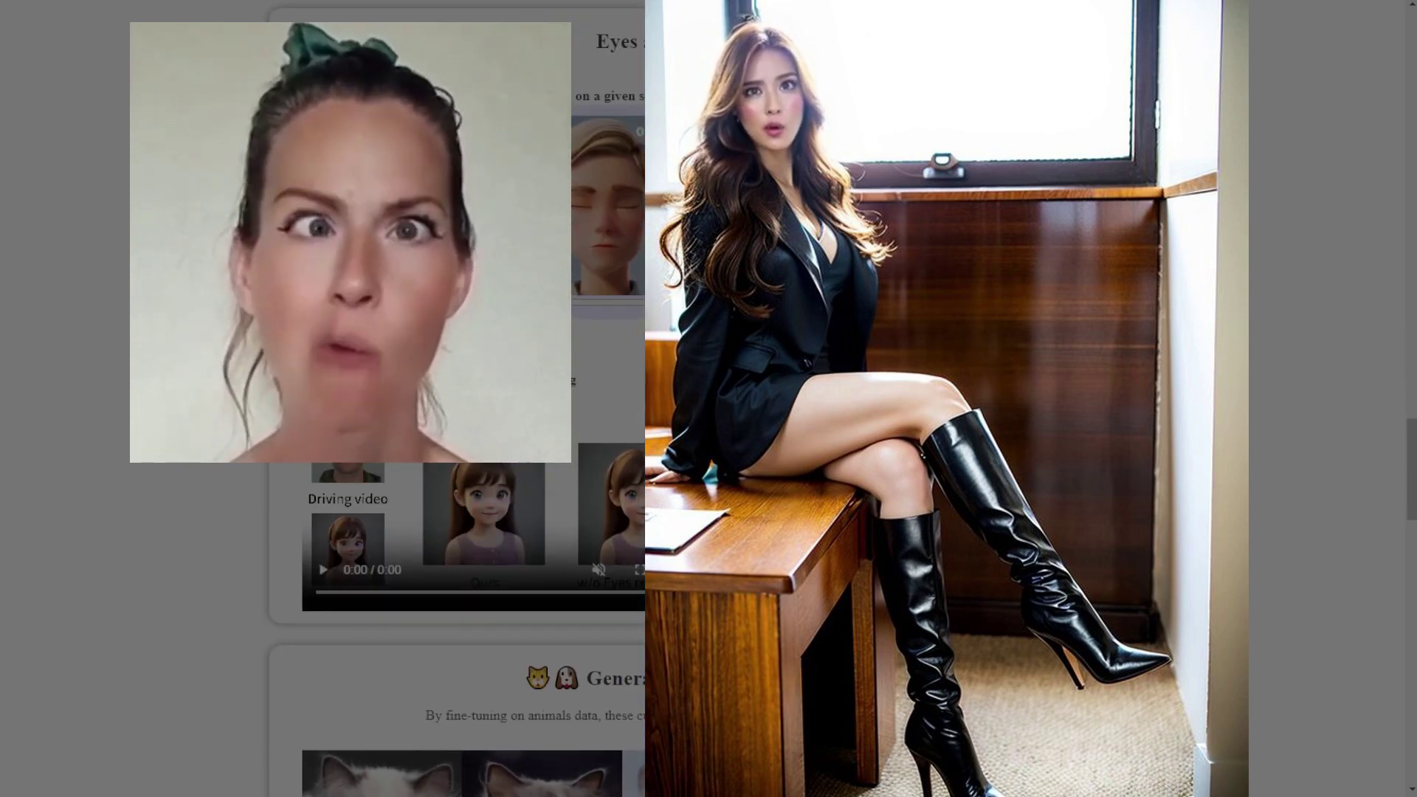
scroll(456, 399, down, 4)
scroll(708, 398, down, 4)
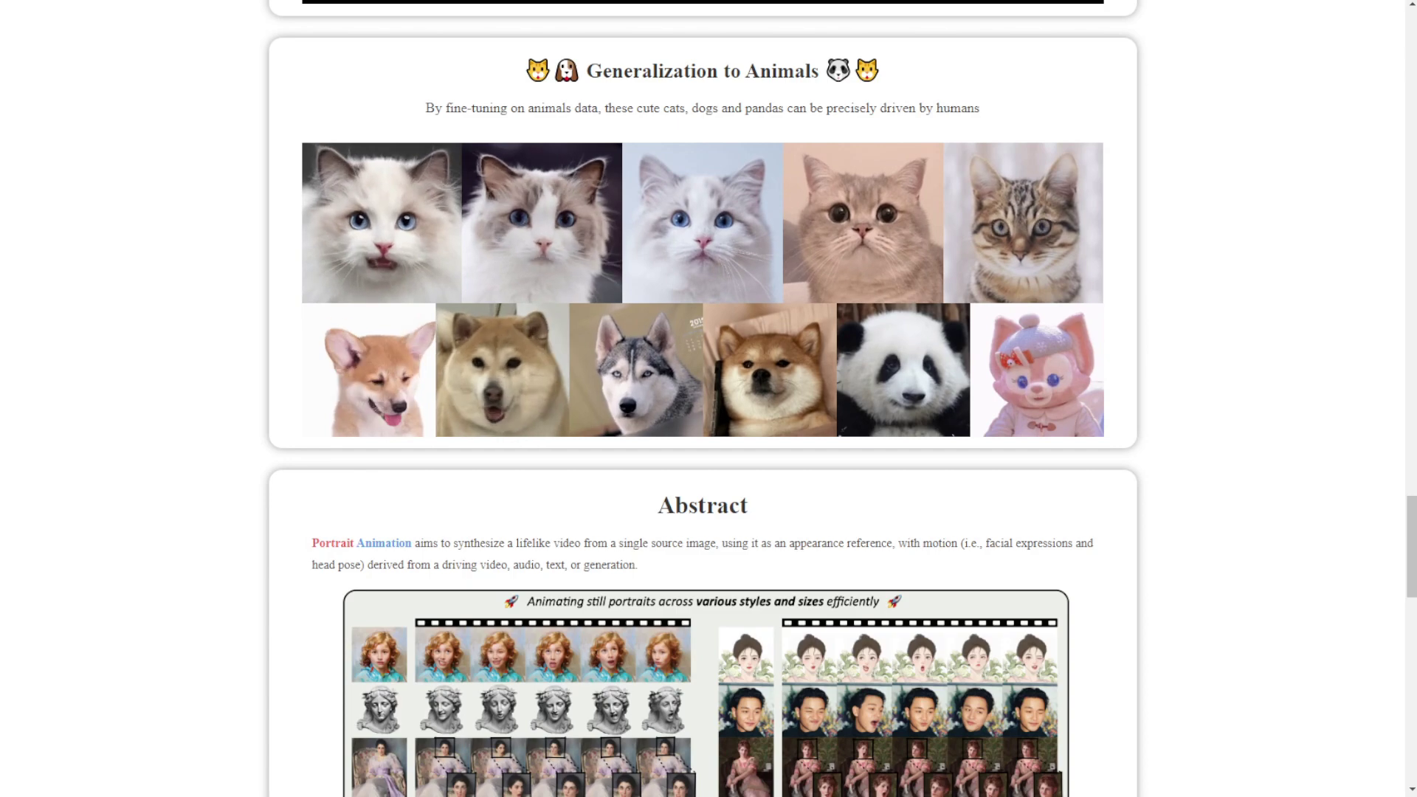
Scroll through the self-reenactment and cross-reenactment comparison grids down past the radar charts.
scroll(708, 398, down, 7)
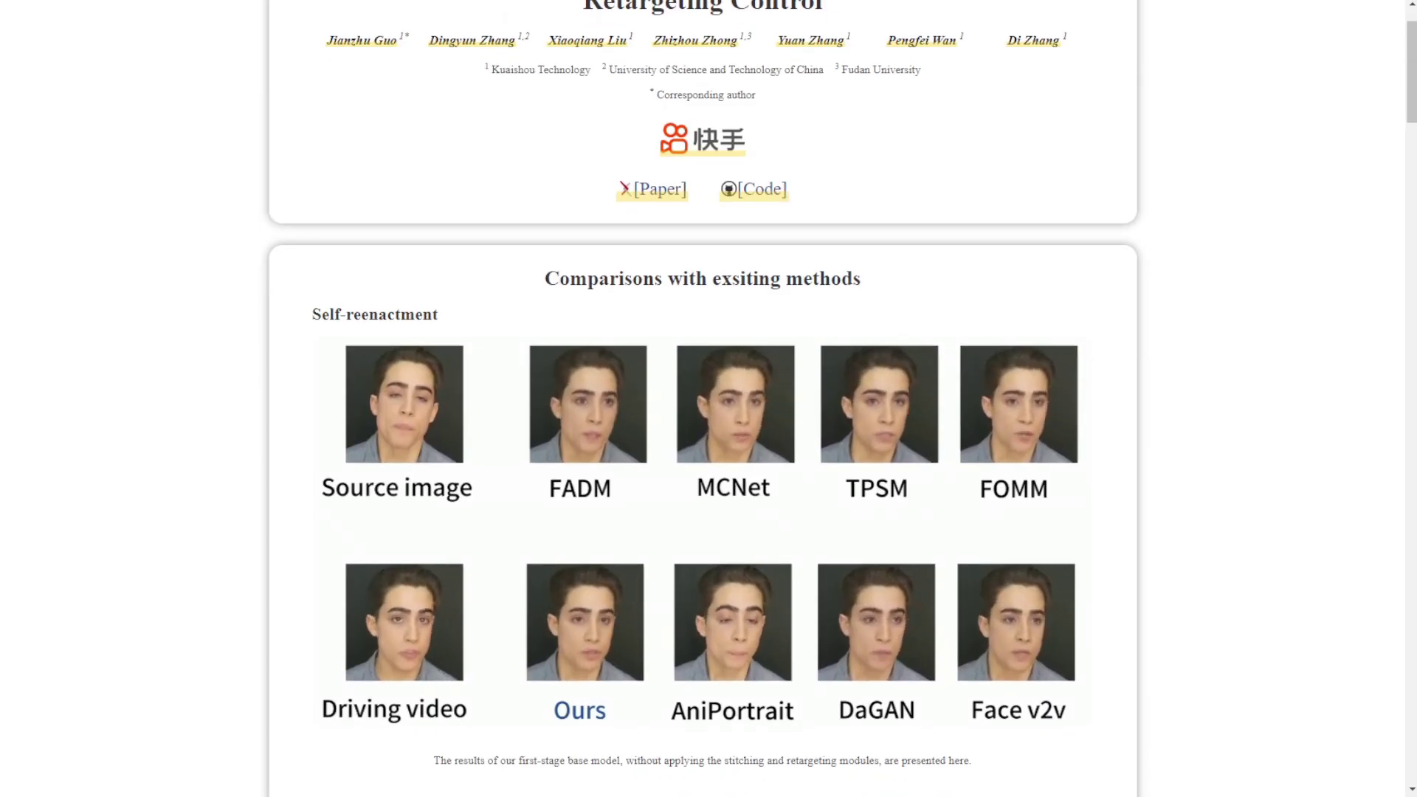
scroll(702, 399, down, 3)
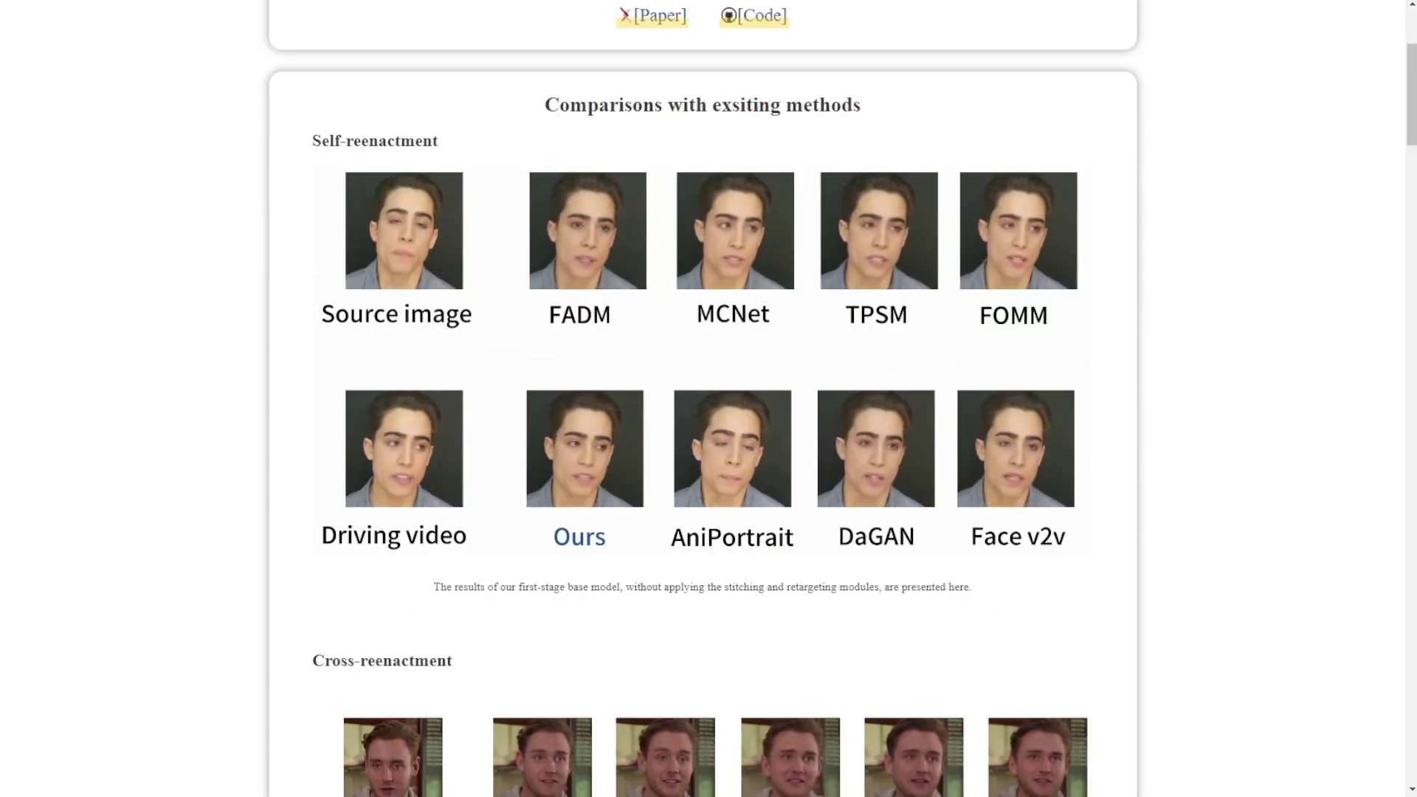
scroll(702, 398, down, 8)
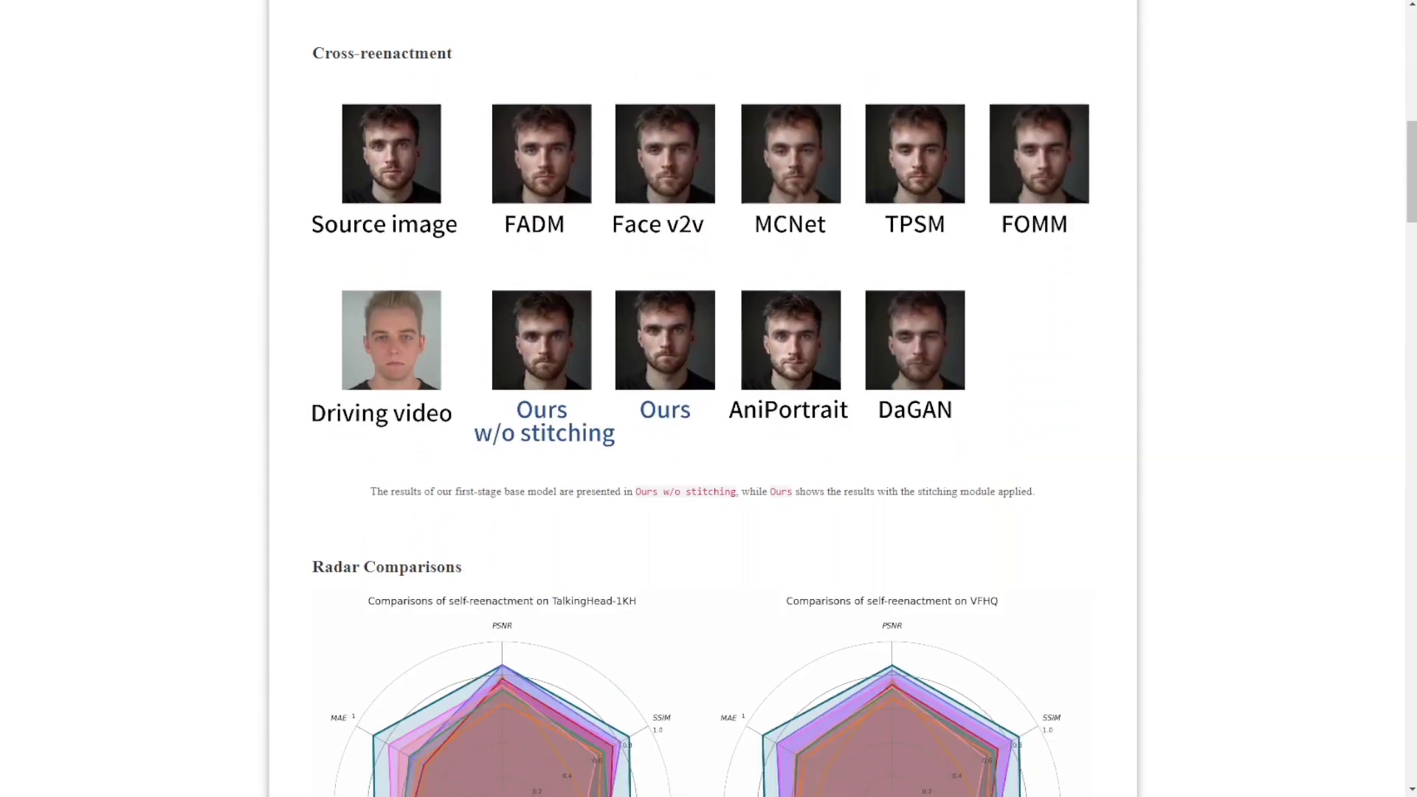
scroll(703, 398, down, 16)
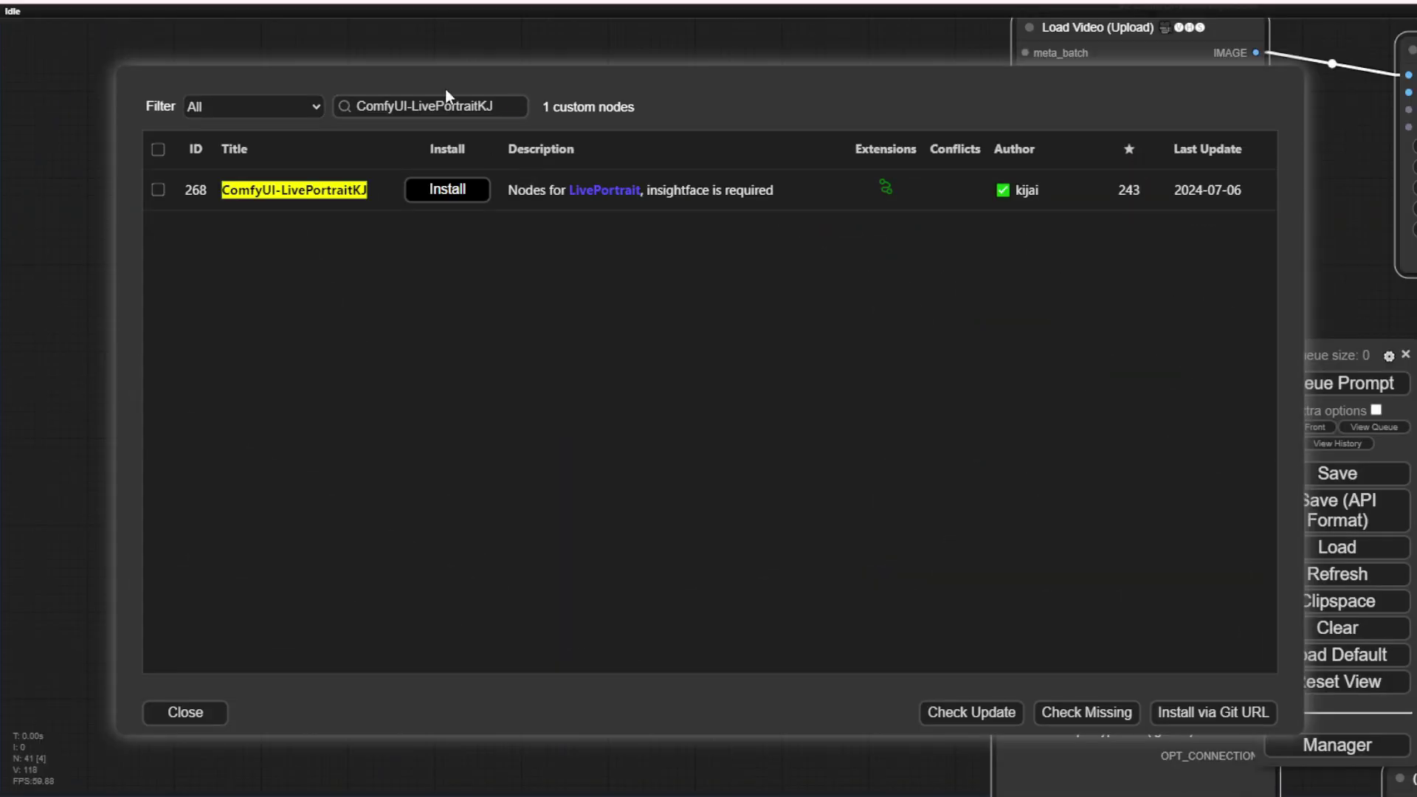
Install kijai's ComfyUI-LivePortraitKJ node pack from the Manager search result.
triple_click(447, 99)
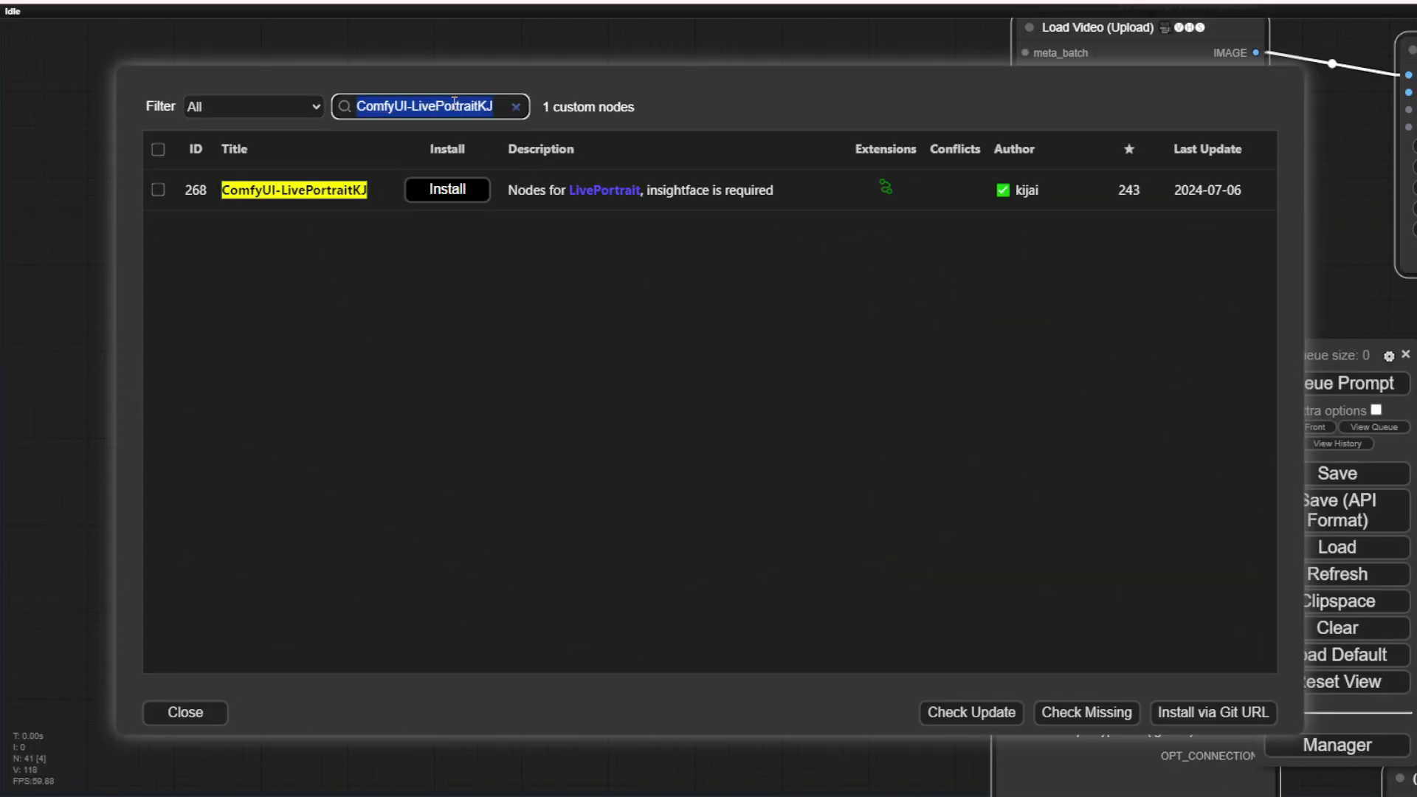
click(448, 193)
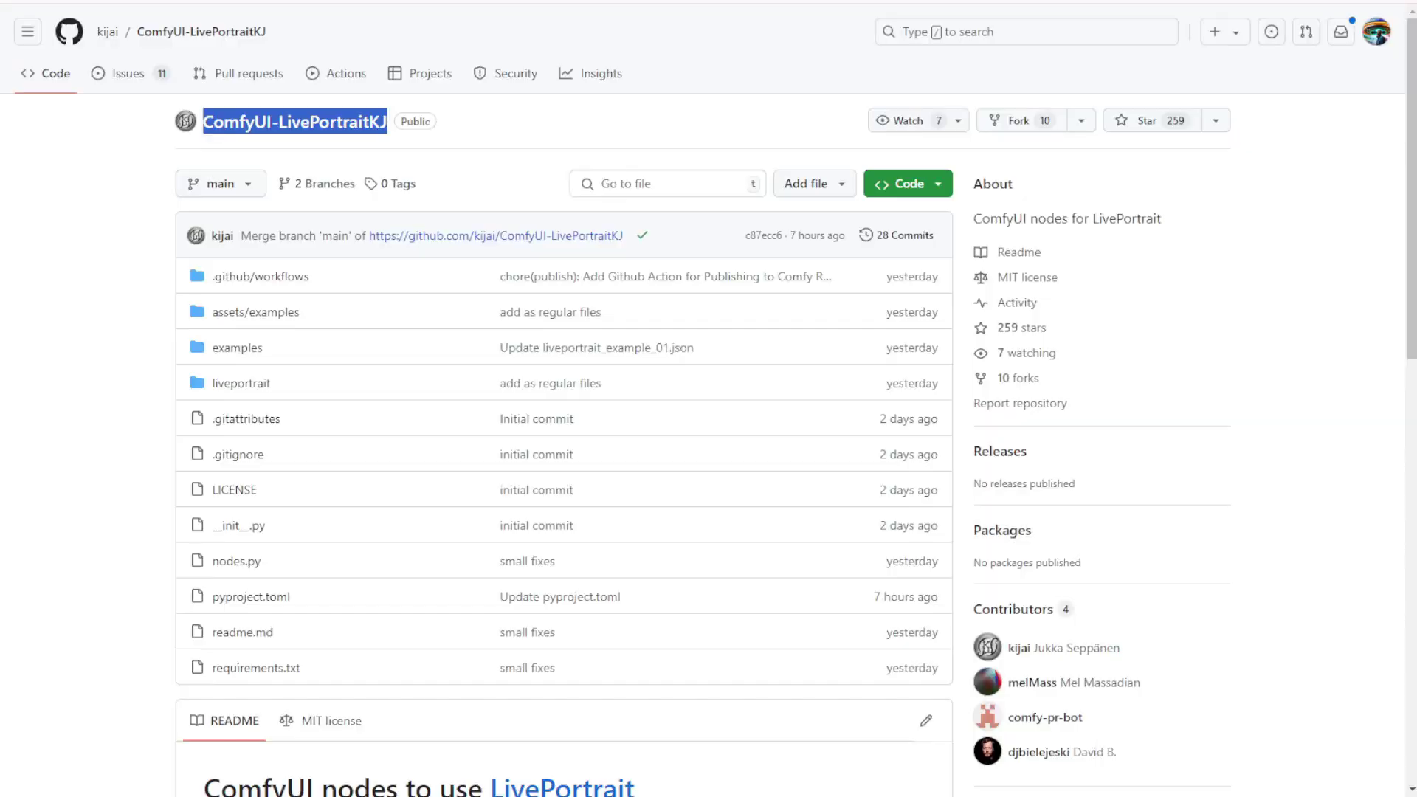
scroll(293, 369, down, 10)
scroll(324, 356, down, 3)
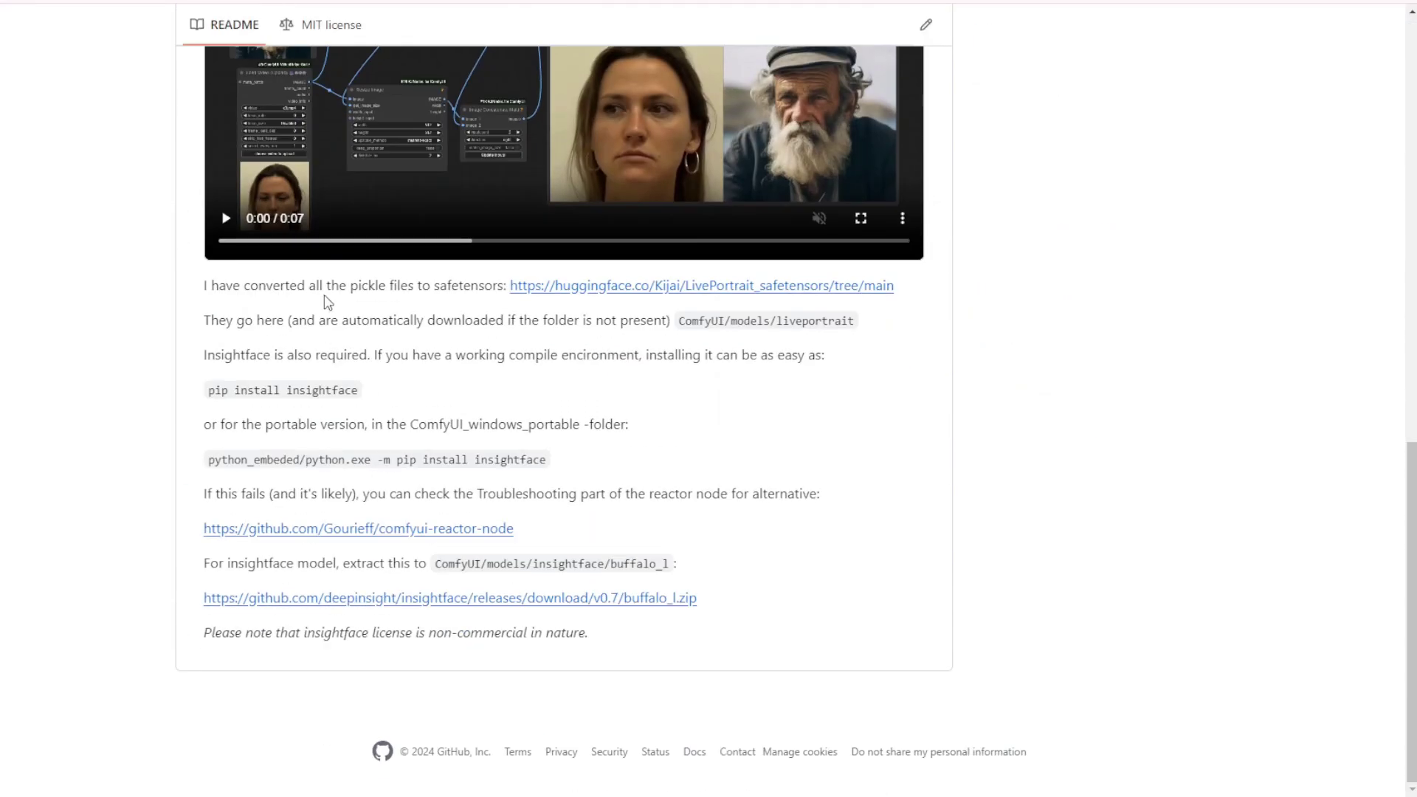
drag(207, 289, 463, 288)
click(462, 325)
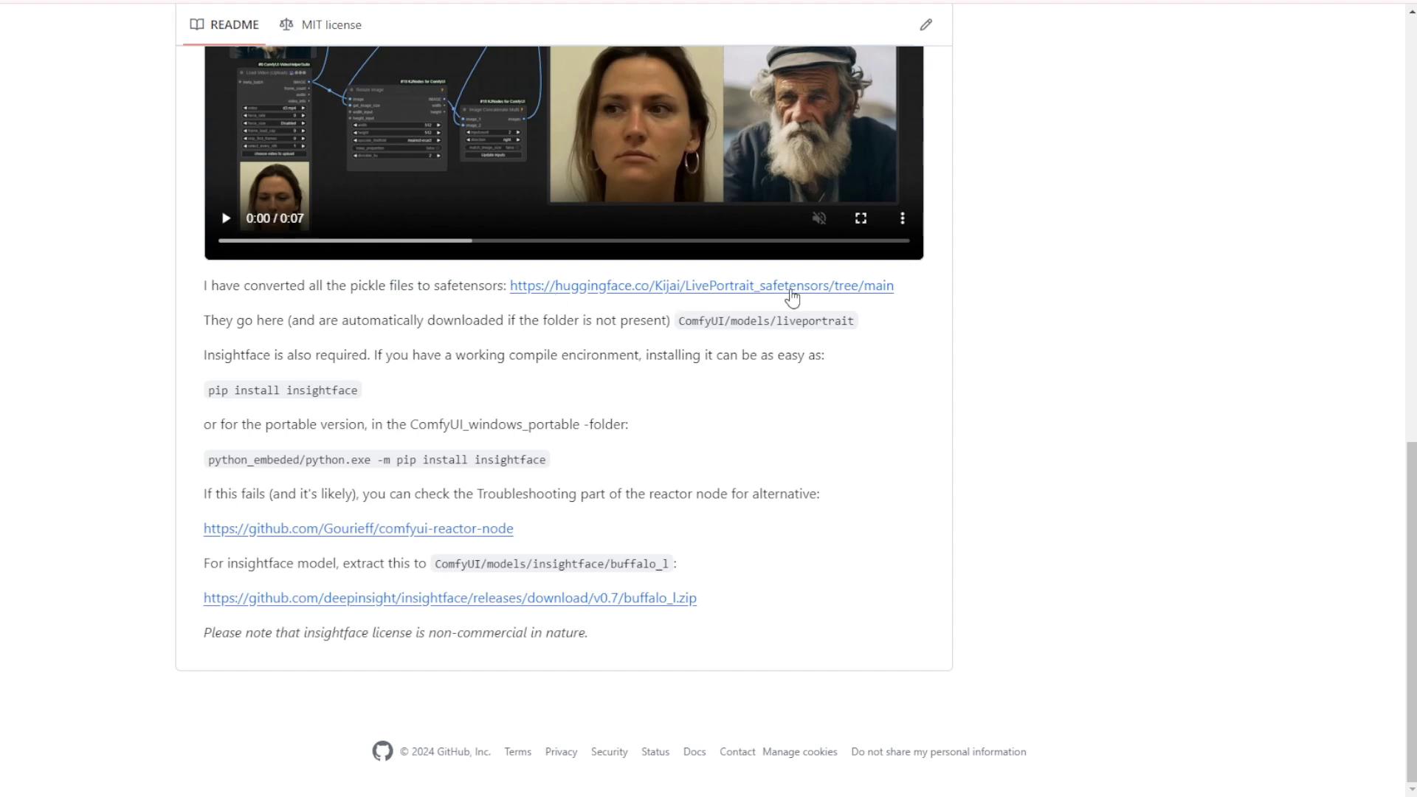
drag(218, 323, 860, 328)
click(857, 328)
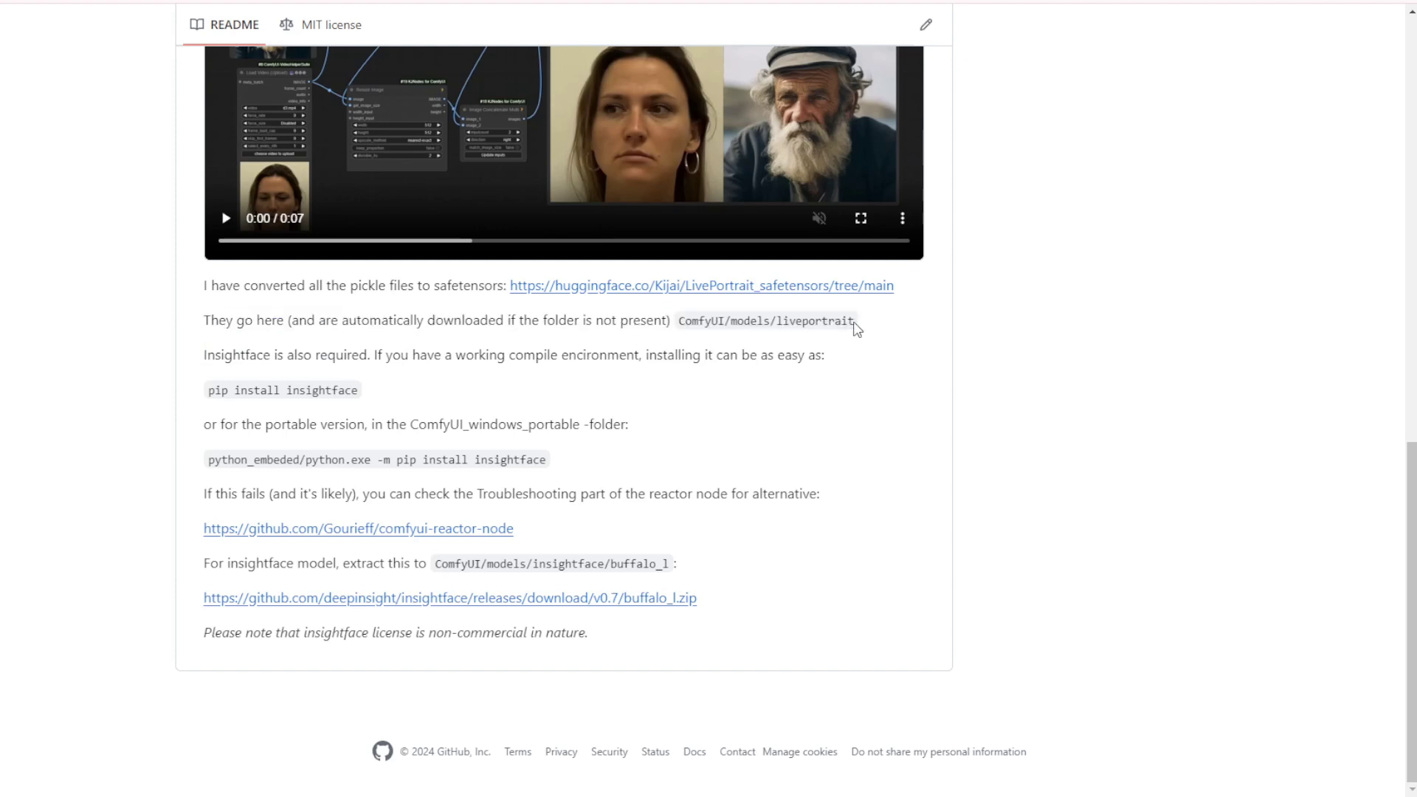
drag(744, 324, 802, 325)
double_click(813, 323)
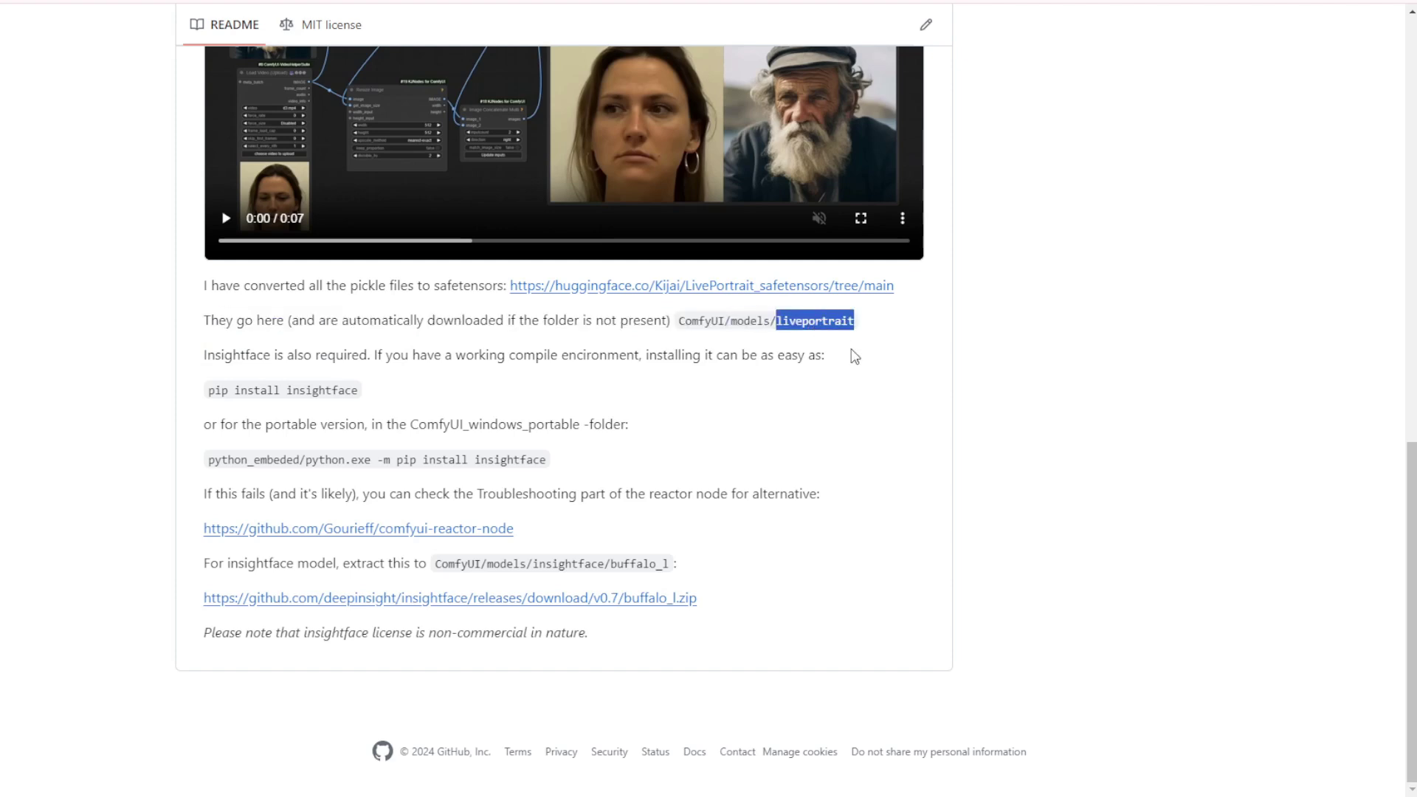
click(871, 337)
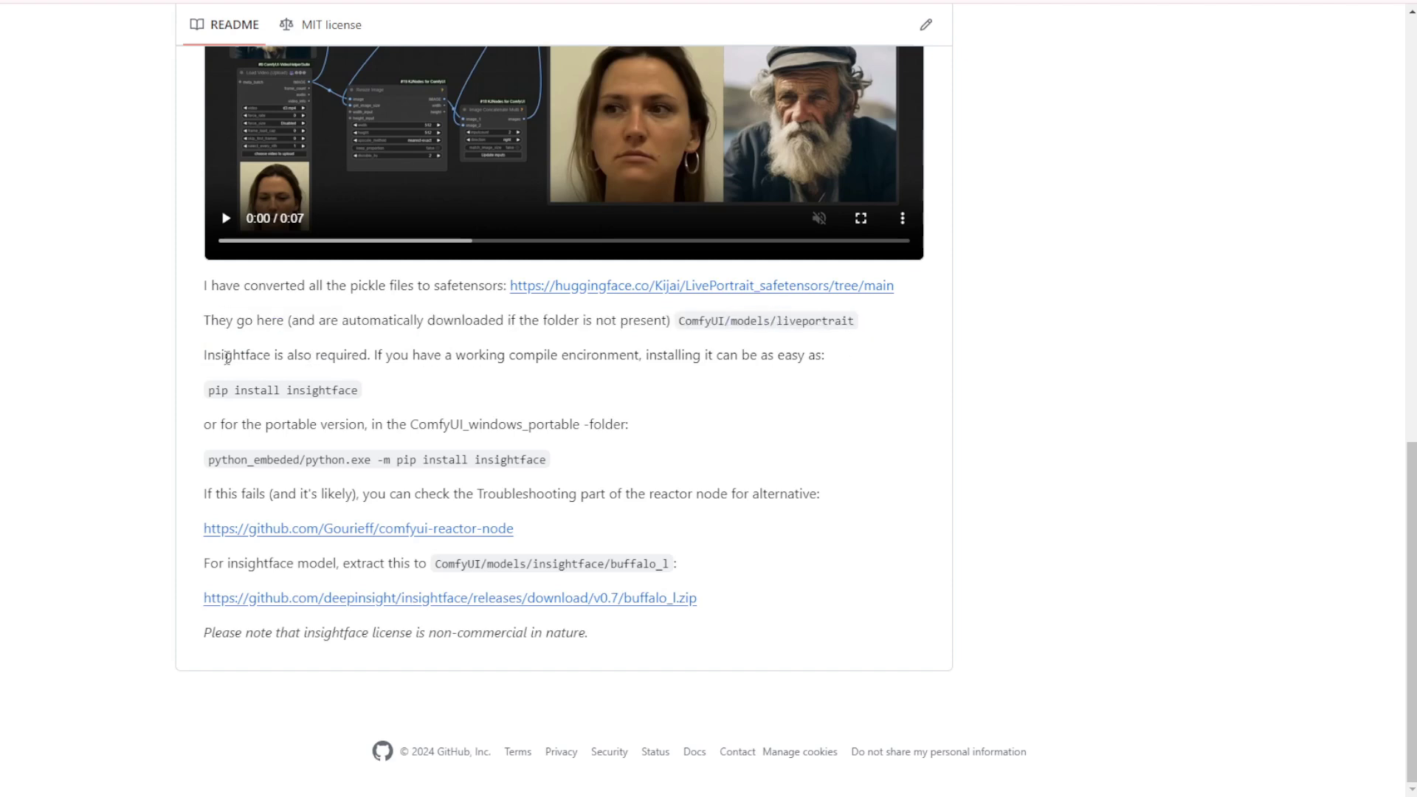
drag(205, 365, 381, 397)
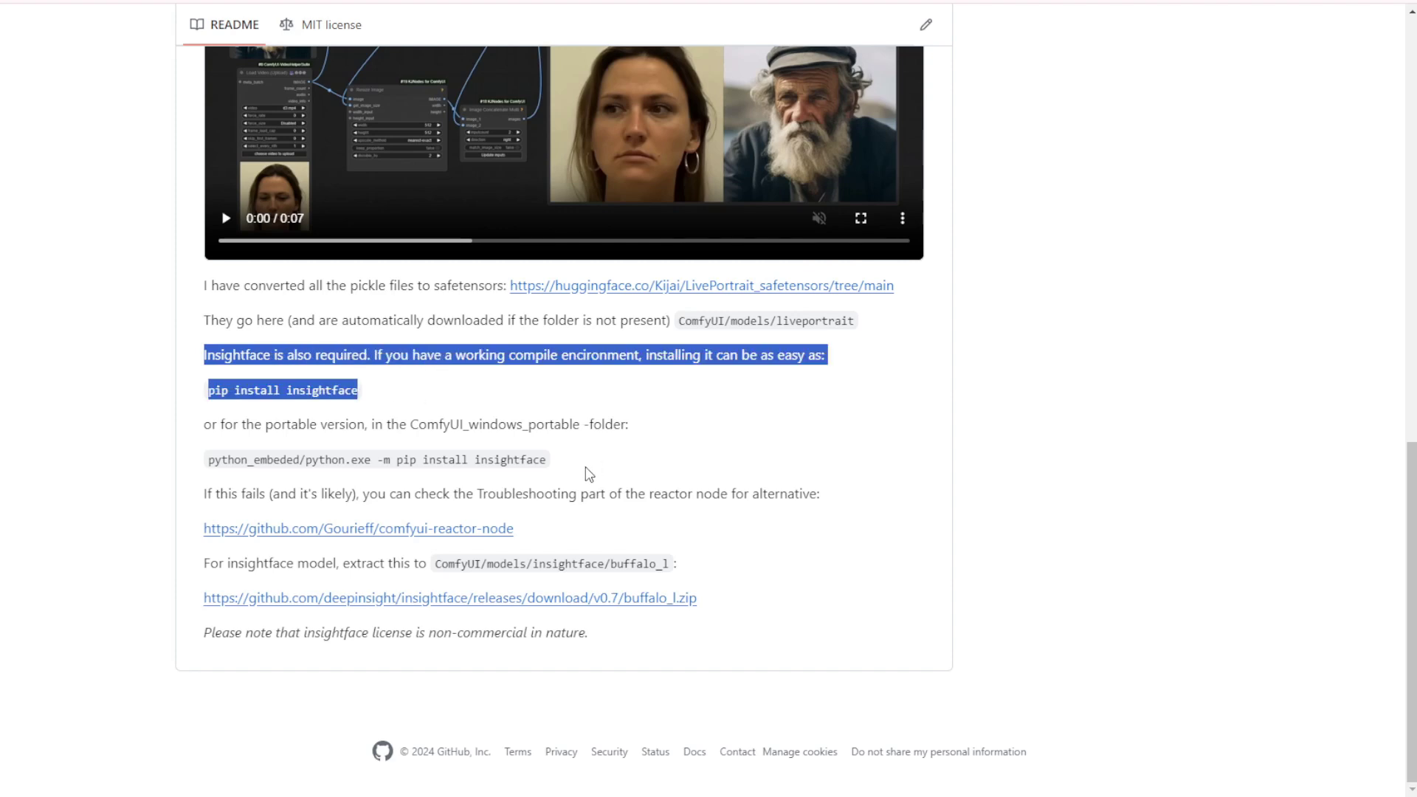
click(594, 443)
drag(407, 424, 203, 391)
click(291, 424)
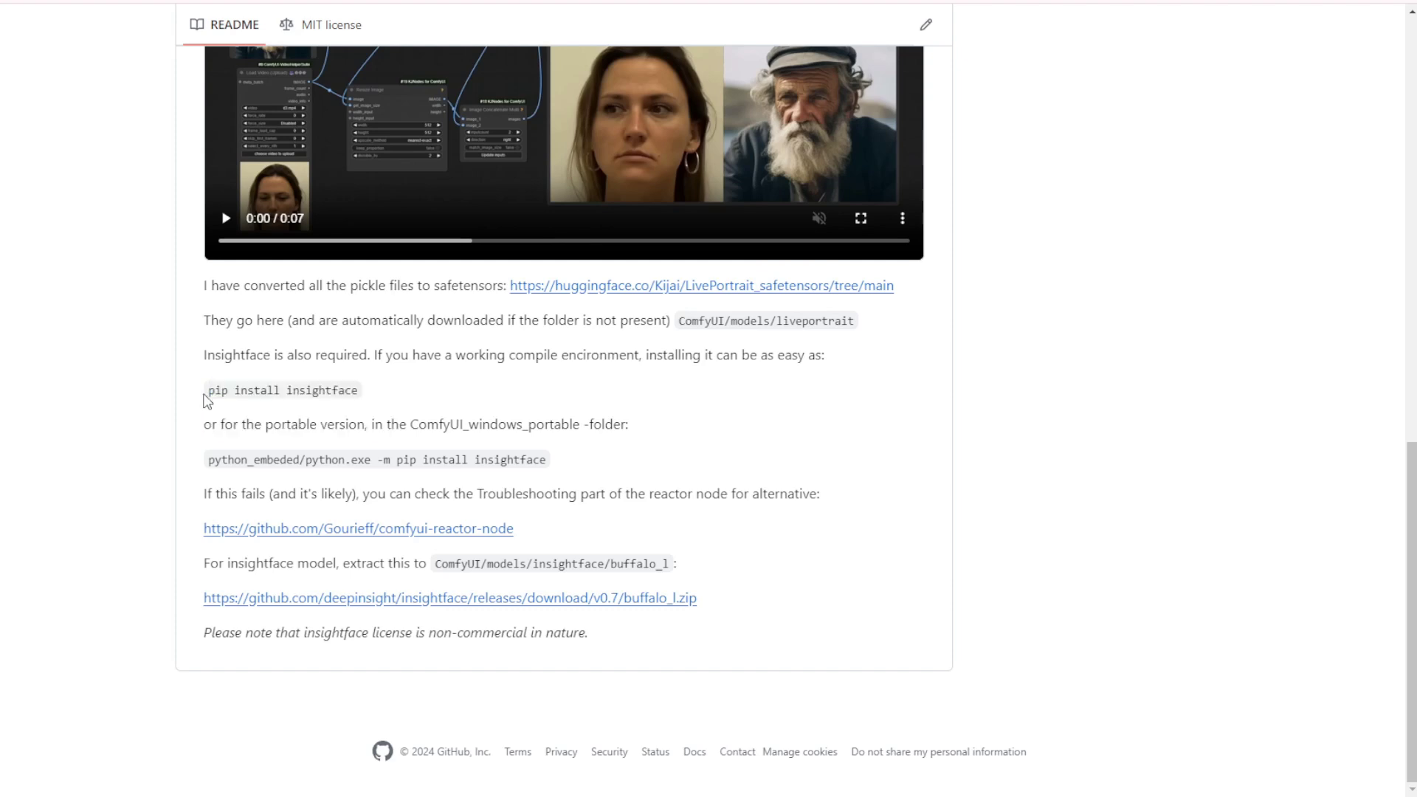
drag(420, 427, 184, 465)
click(579, 424)
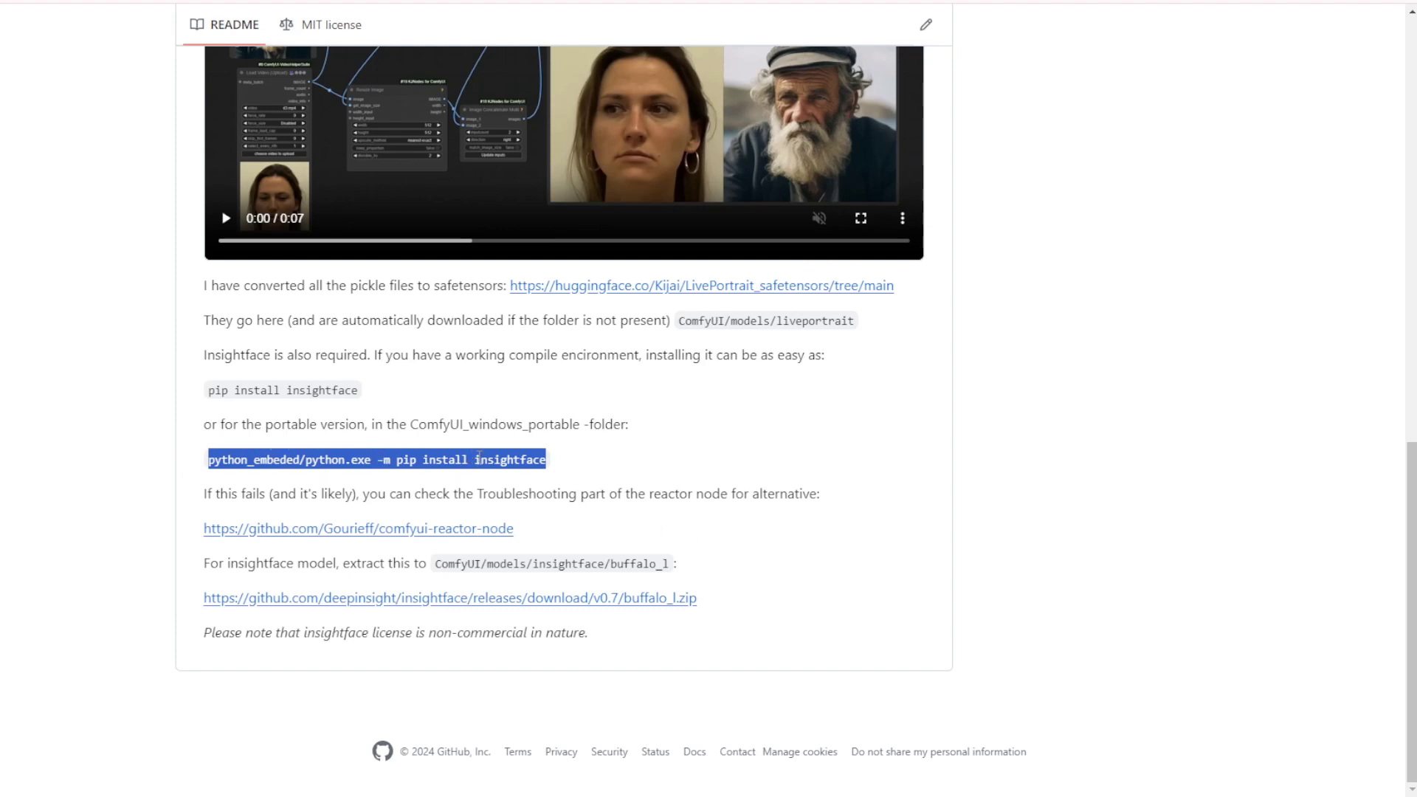
click(616, 468)
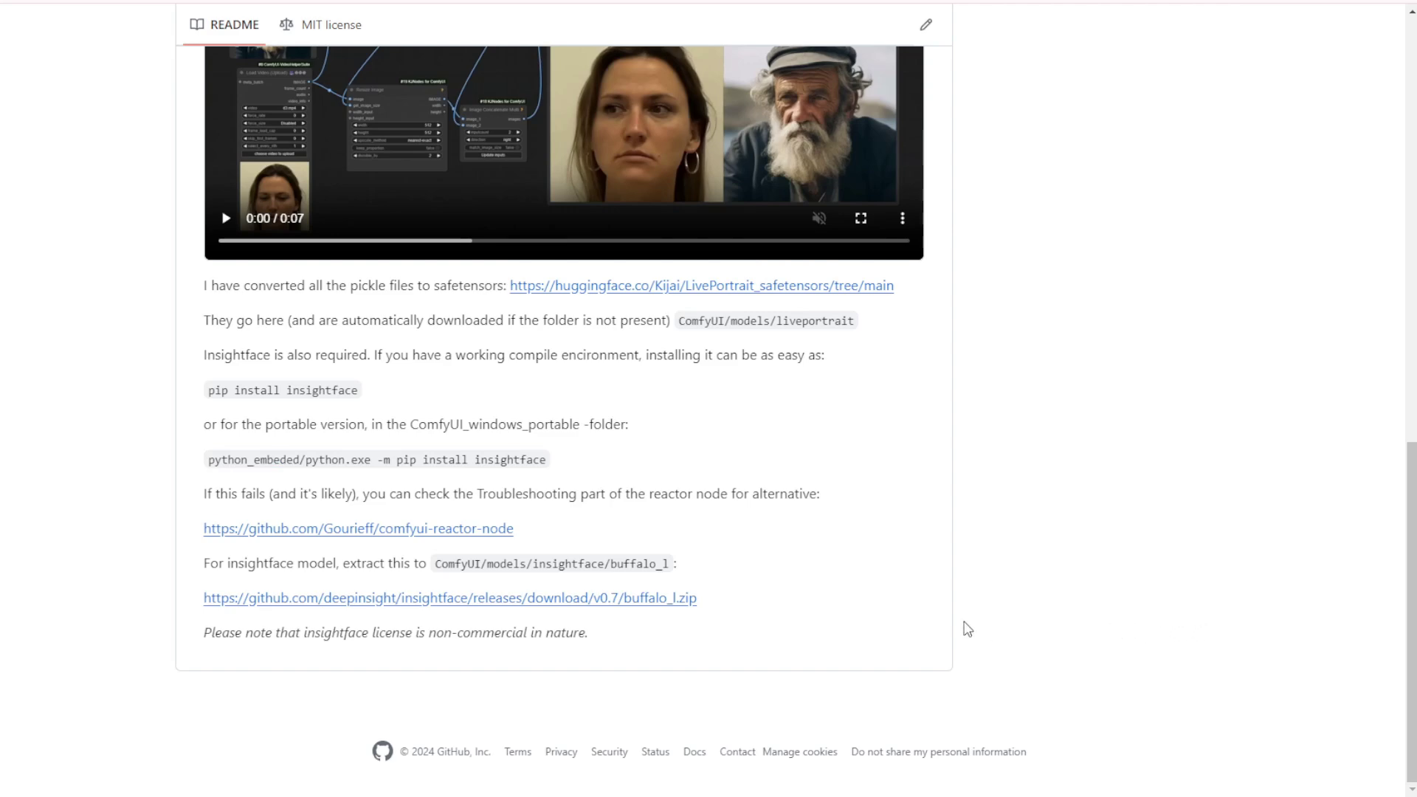
key(Home)
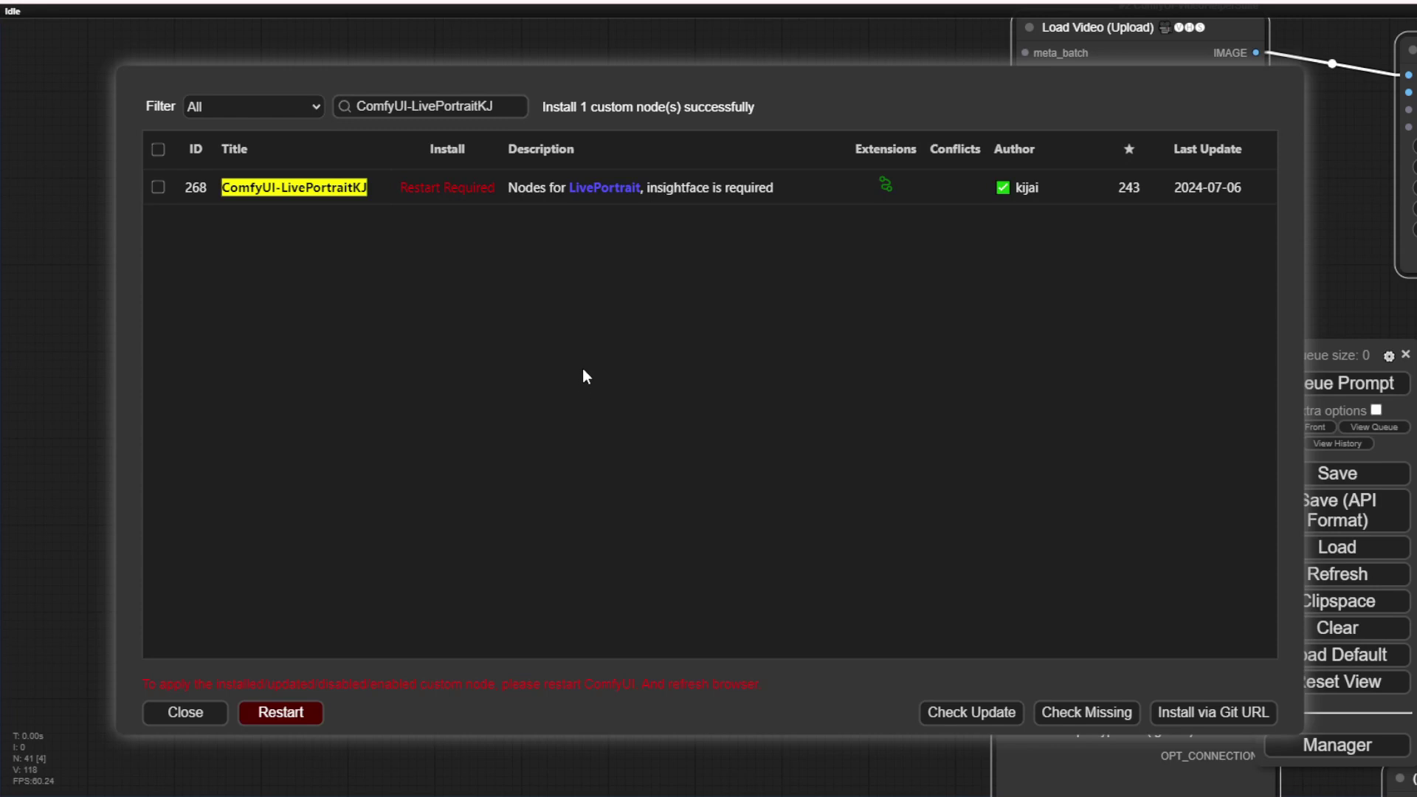
Restart the ComfyUI server, then start downloading appearance_feature_extractor.safetensors from Hugging Face.
click(295, 720)
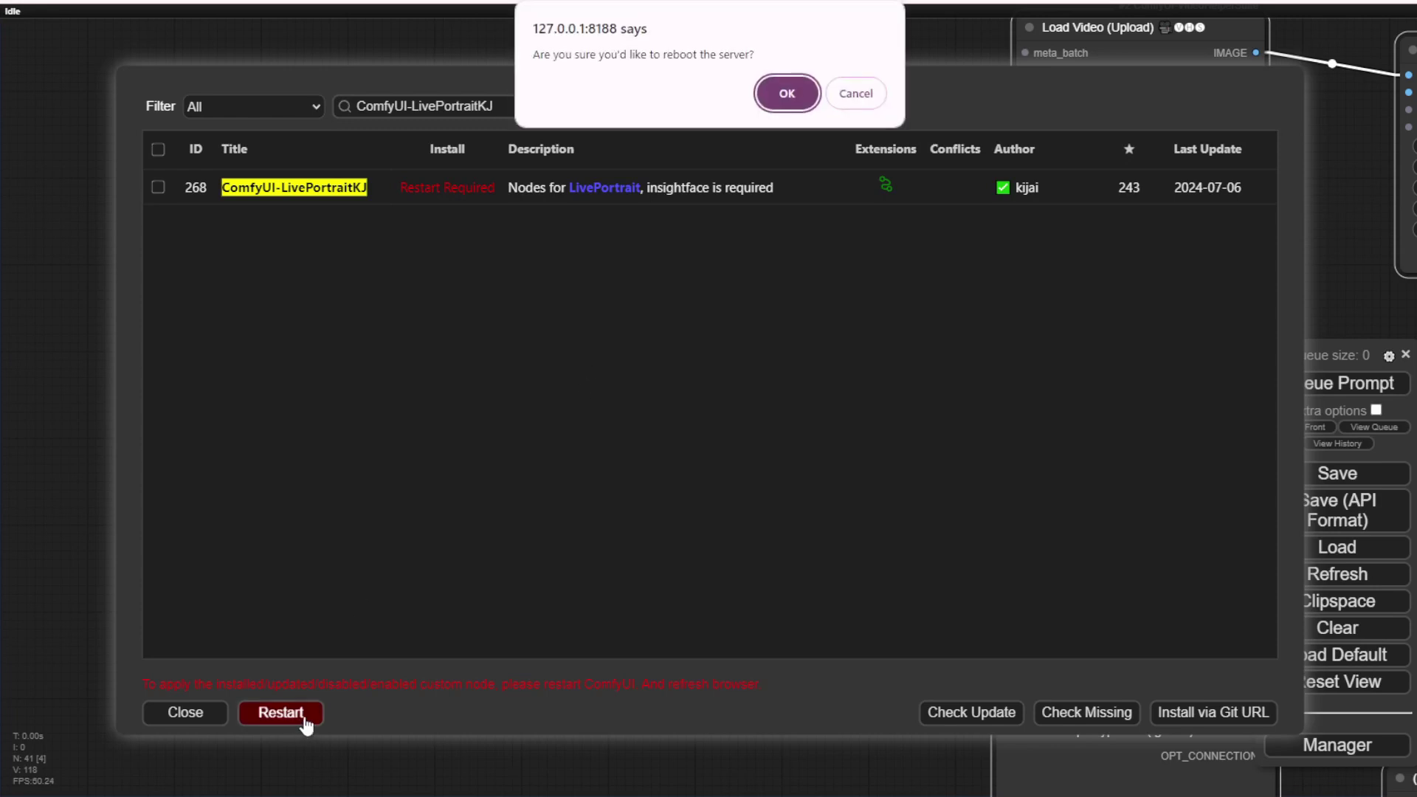
click(784, 93)
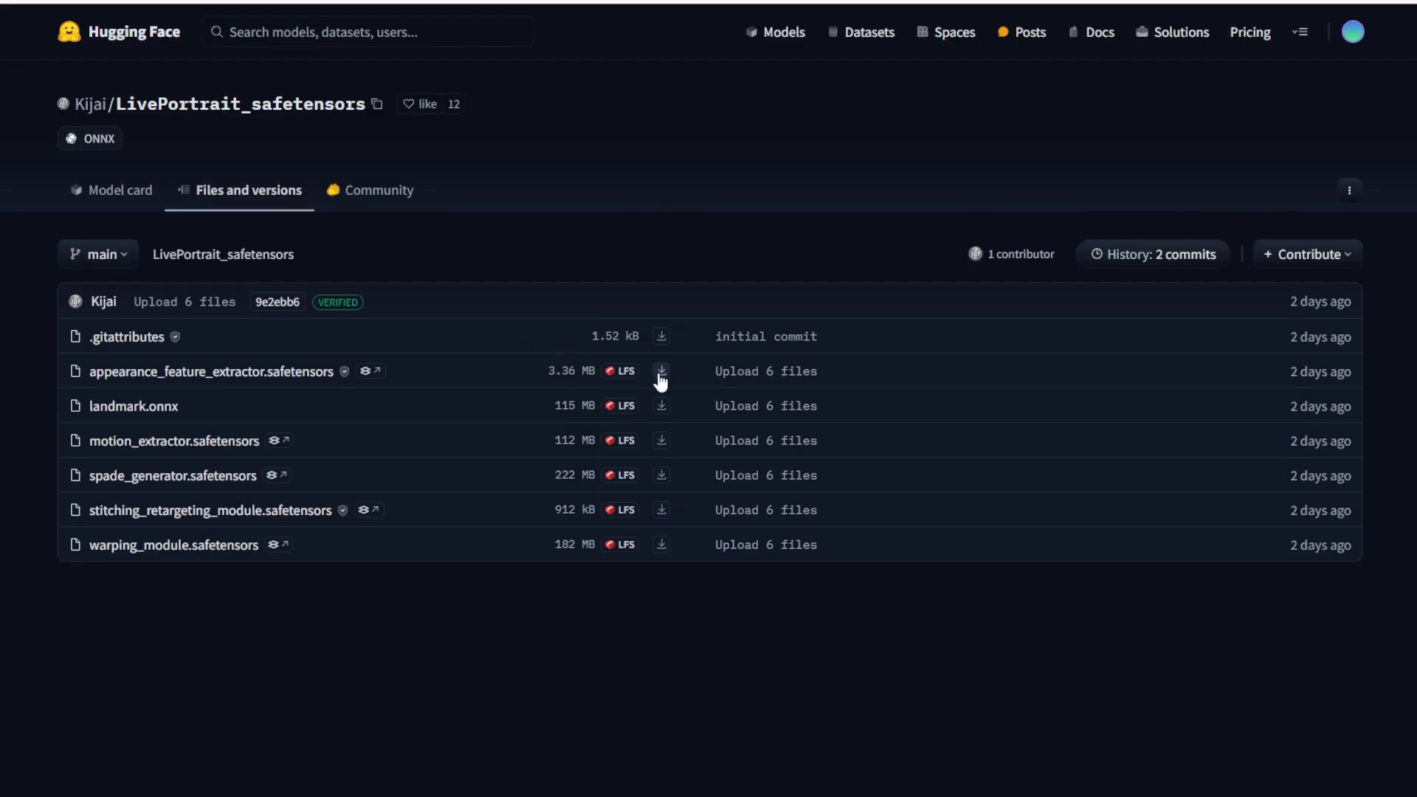
click(660, 374)
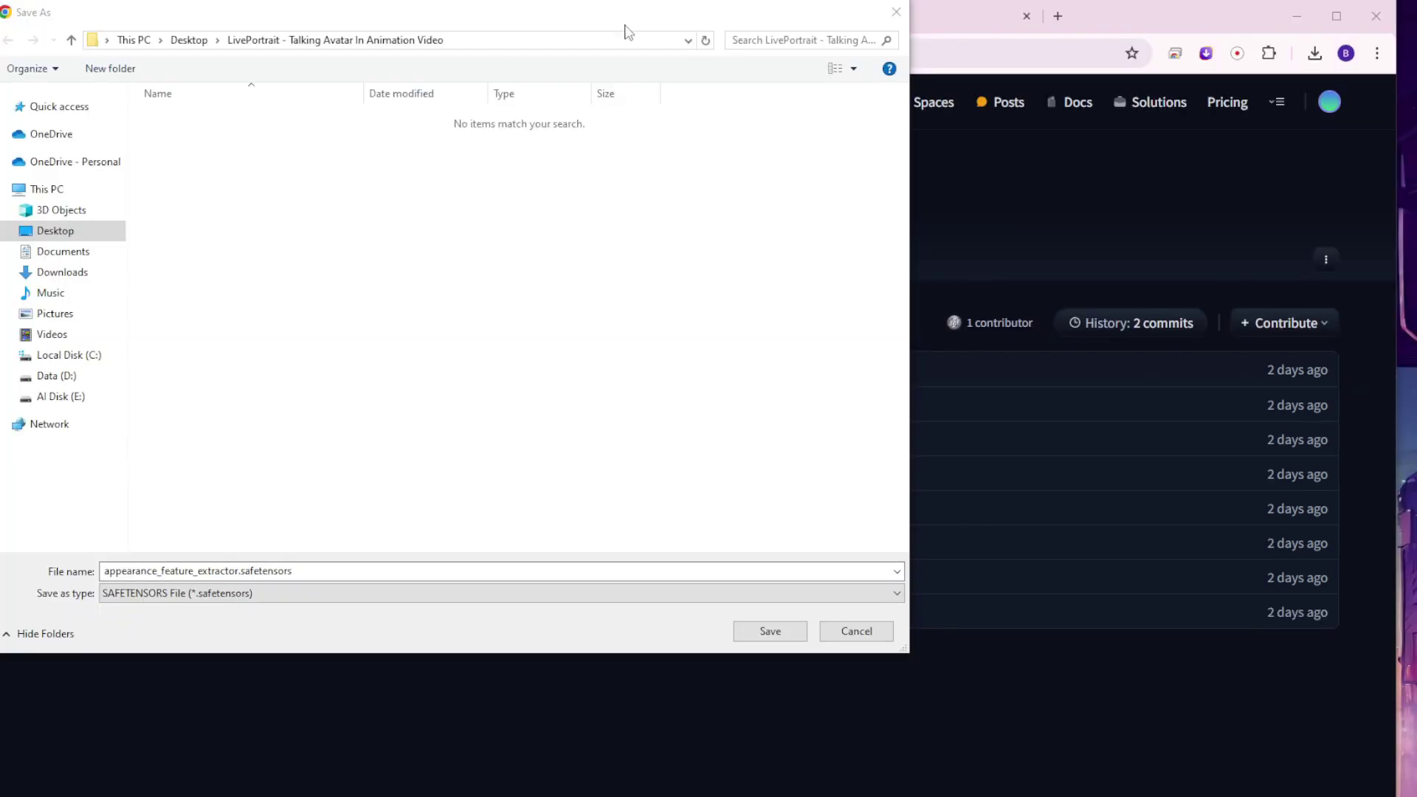
Save appearance_feature_extractor.safetensors into the ComfyUI\models\liveportrait folder.
click(512, 40)
text(C:\ComfyUI_windows_portable\ComfyUI\models\liveportrait)
key(Return)
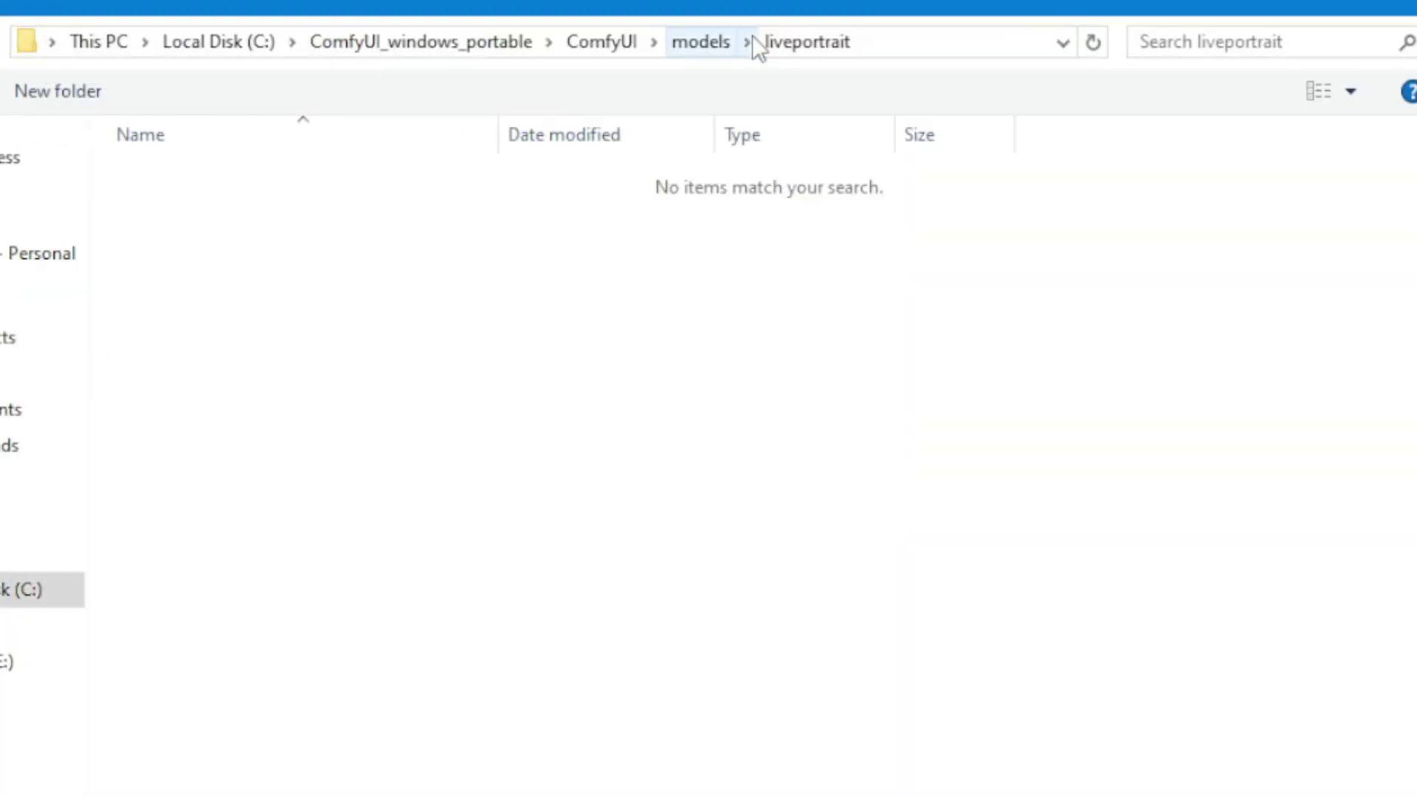
click(707, 33)
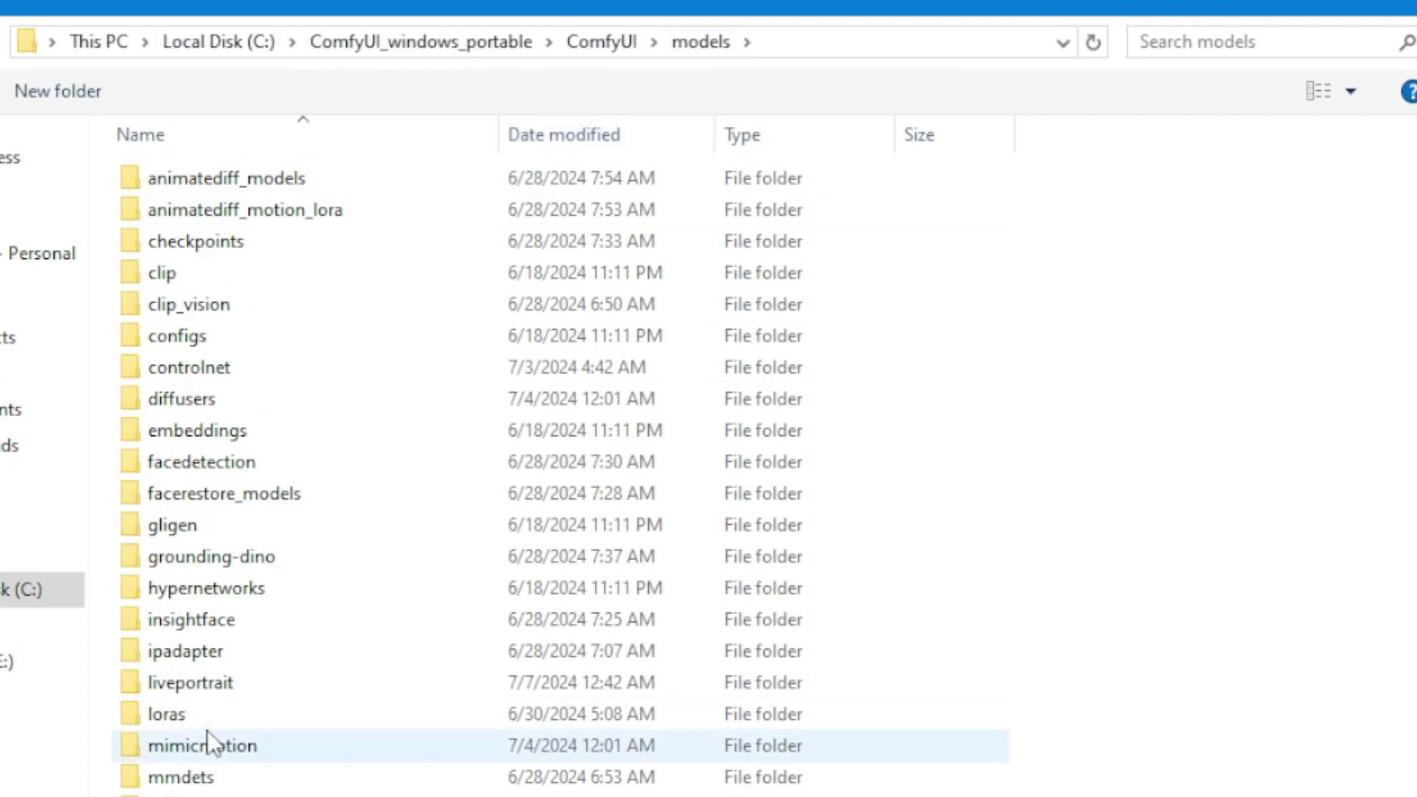
double_click(215, 683)
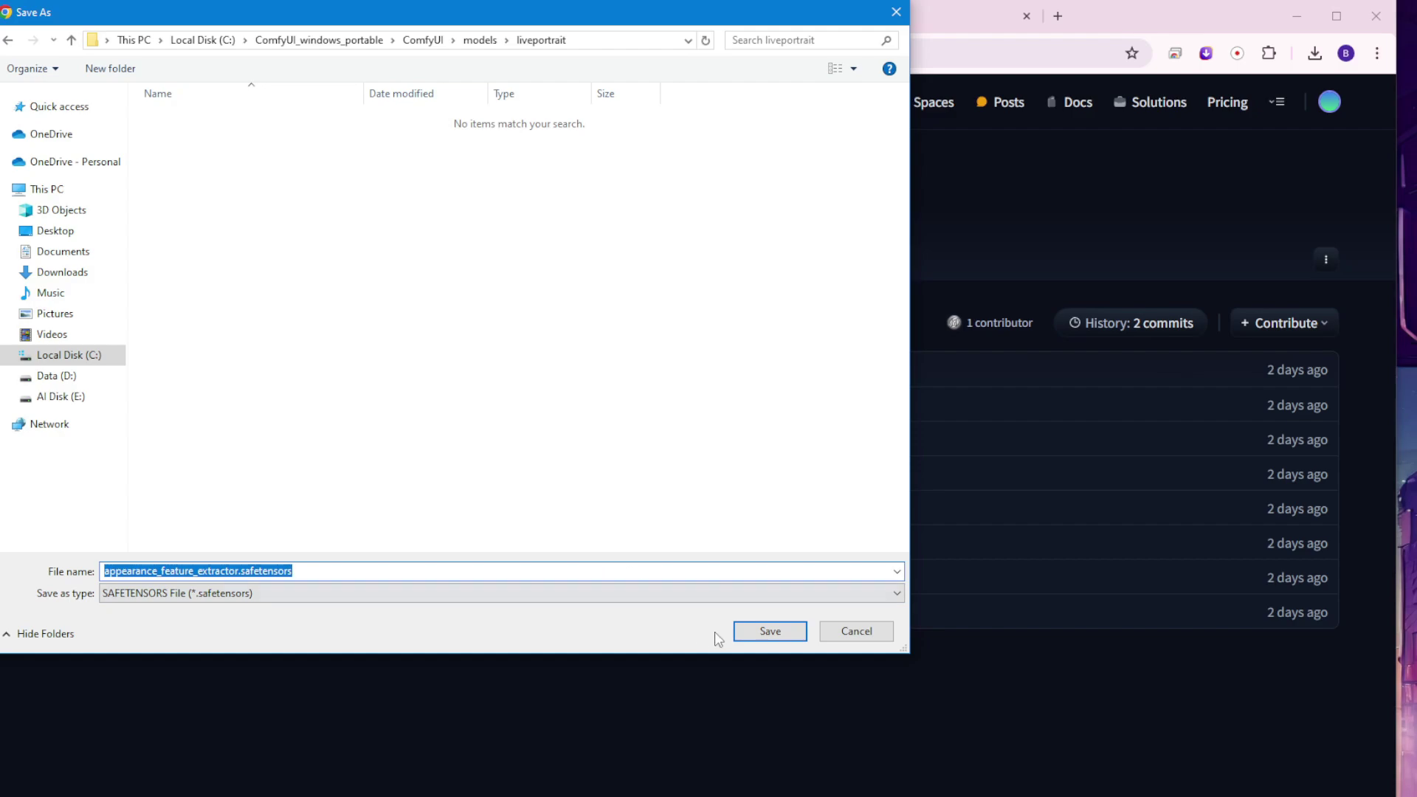
click(760, 632)
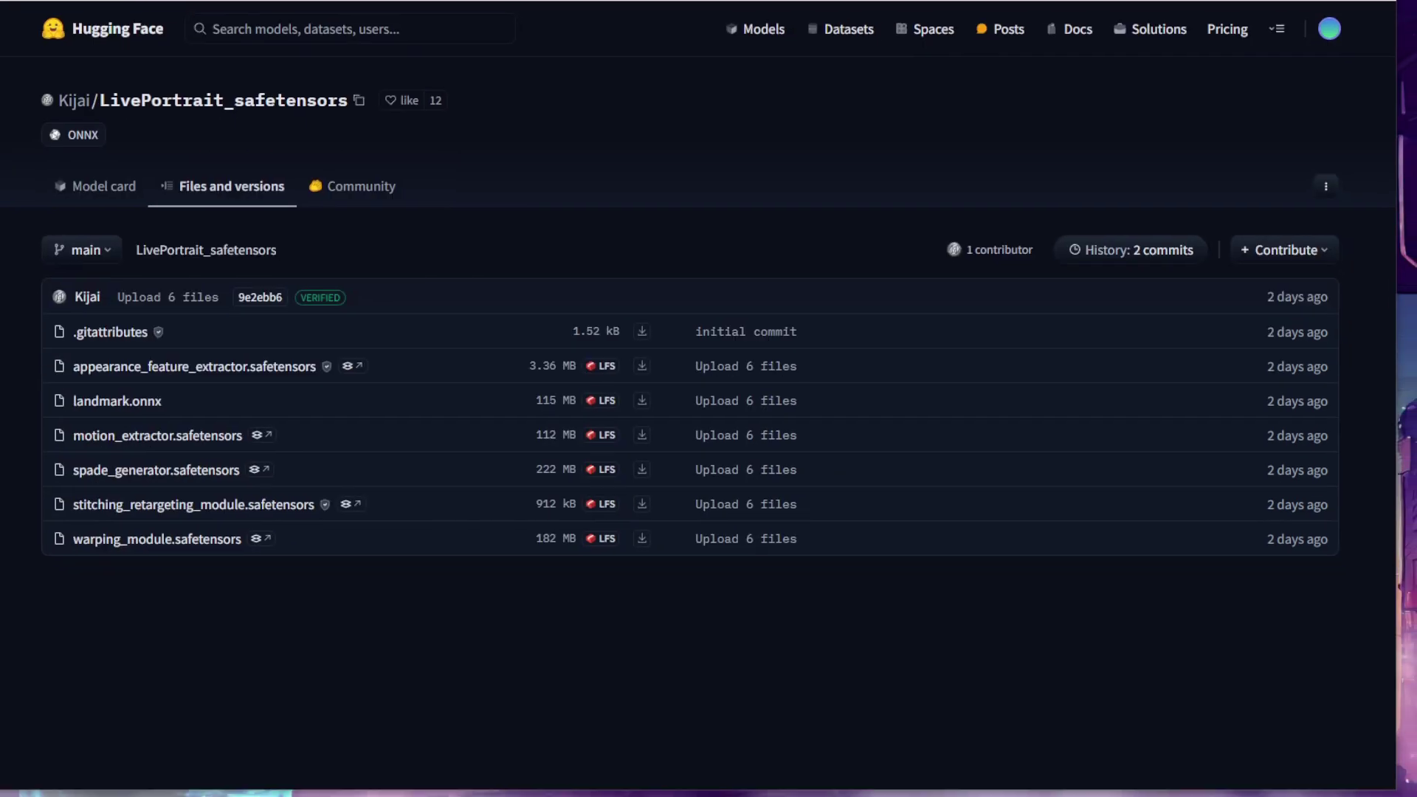
Download the spade_generator and warping_module model files into the same folder.
click(642, 469)
key(Return)
click(642, 538)
key(Return)
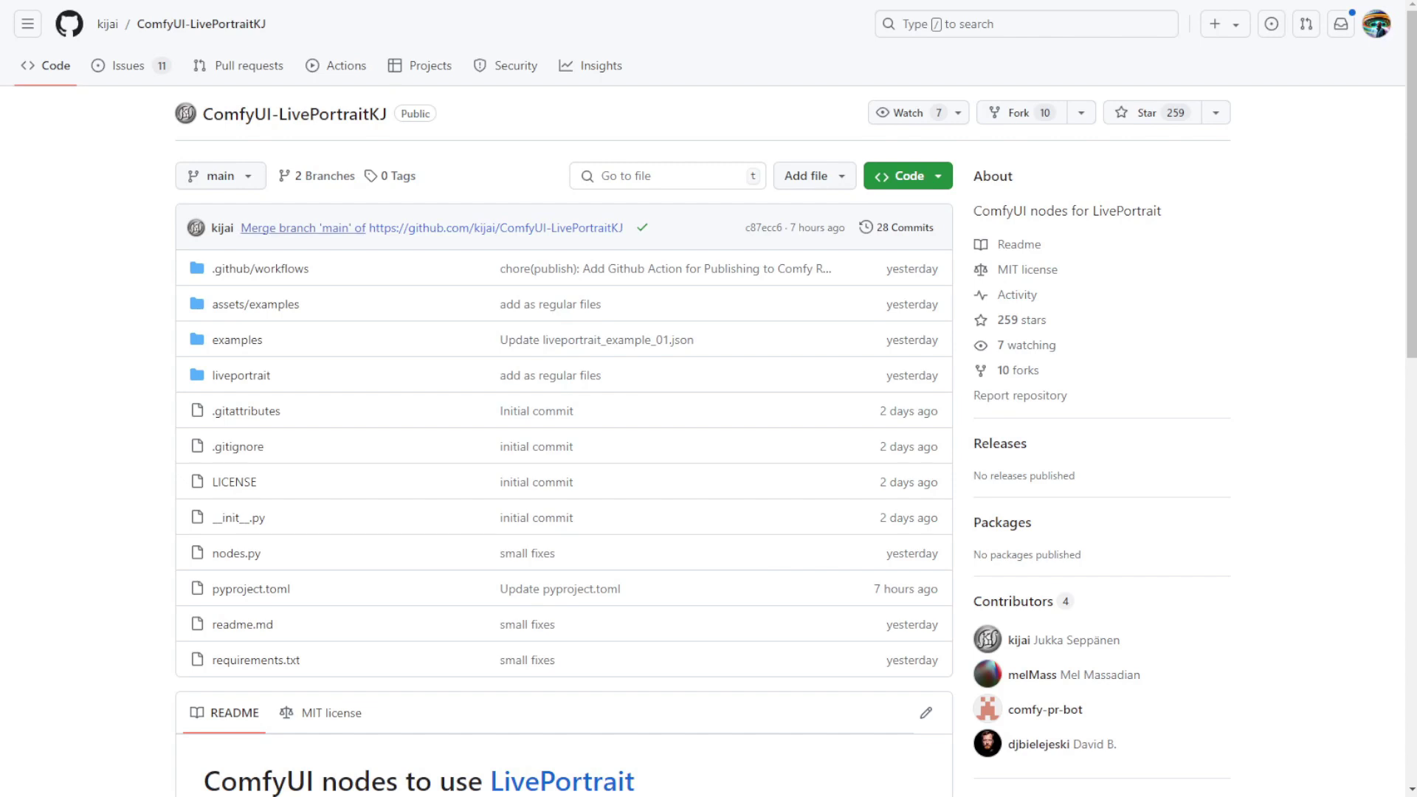
Open the repository's examples folder and locate liveportrait_example_01.json.
drag(169, 158, 348, 367)
click(347, 367)
double_click(260, 345)
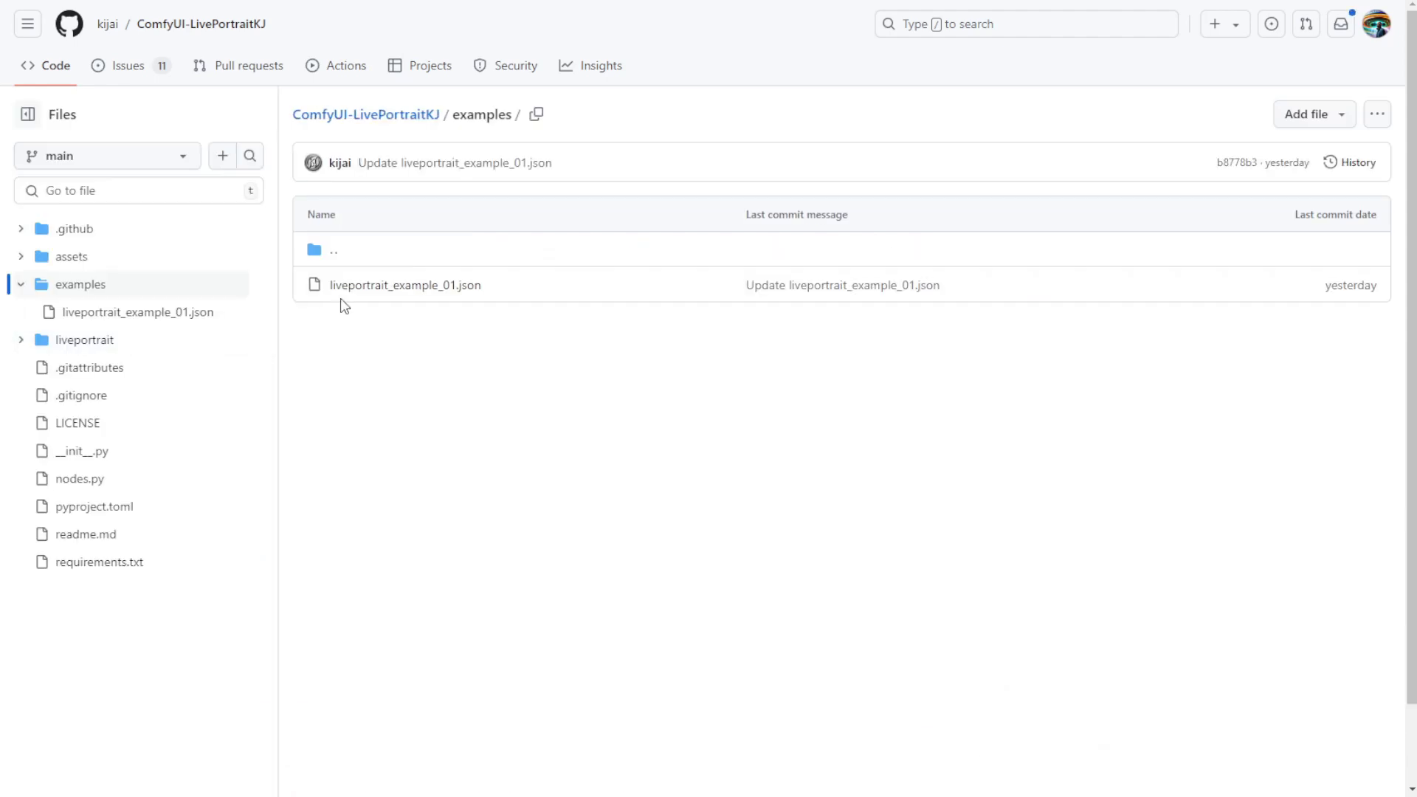
drag(513, 288, 330, 285)
click(475, 359)
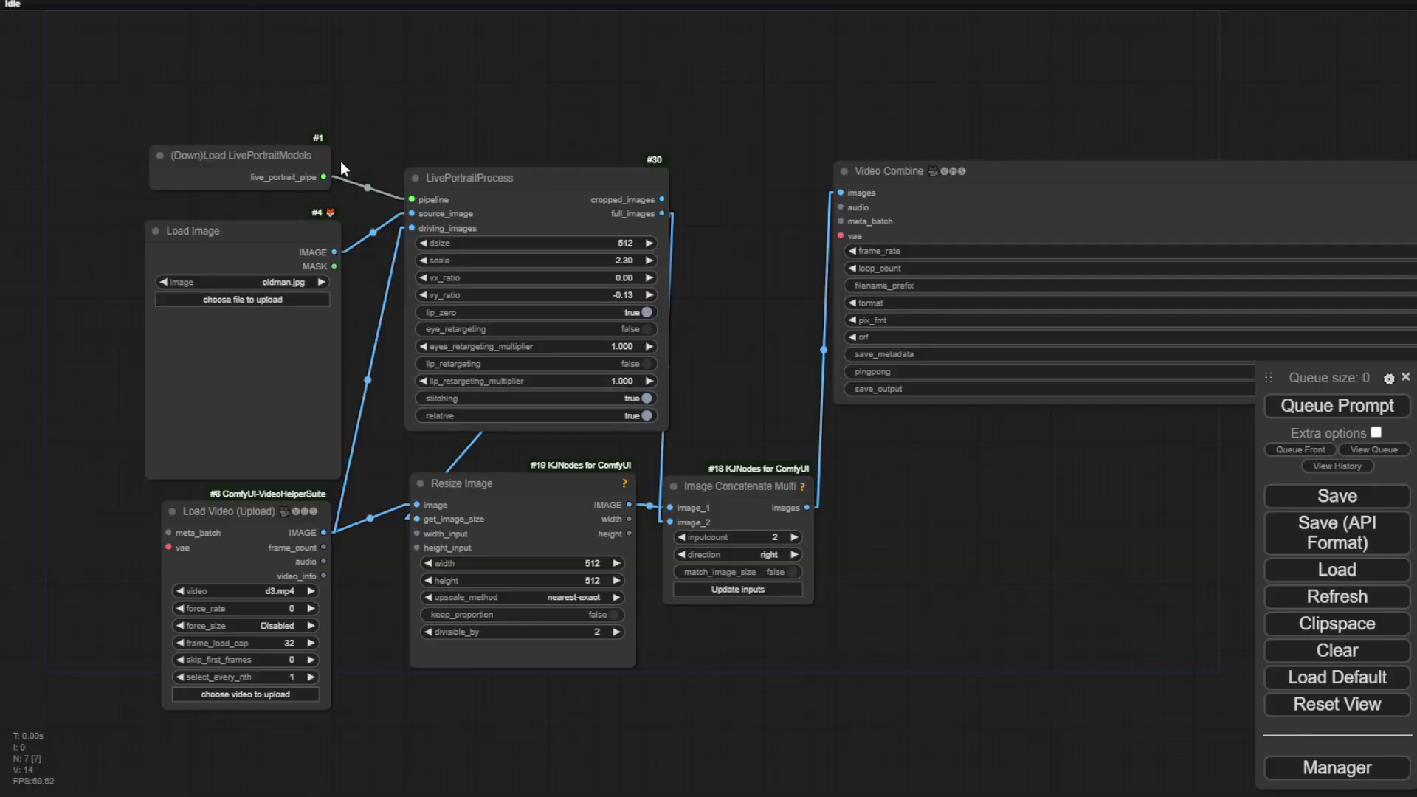
Nudge the LivePortraitProcess node upward and pan the graph to fit the whole example workflow.
scroll(339, 168, up, 5)
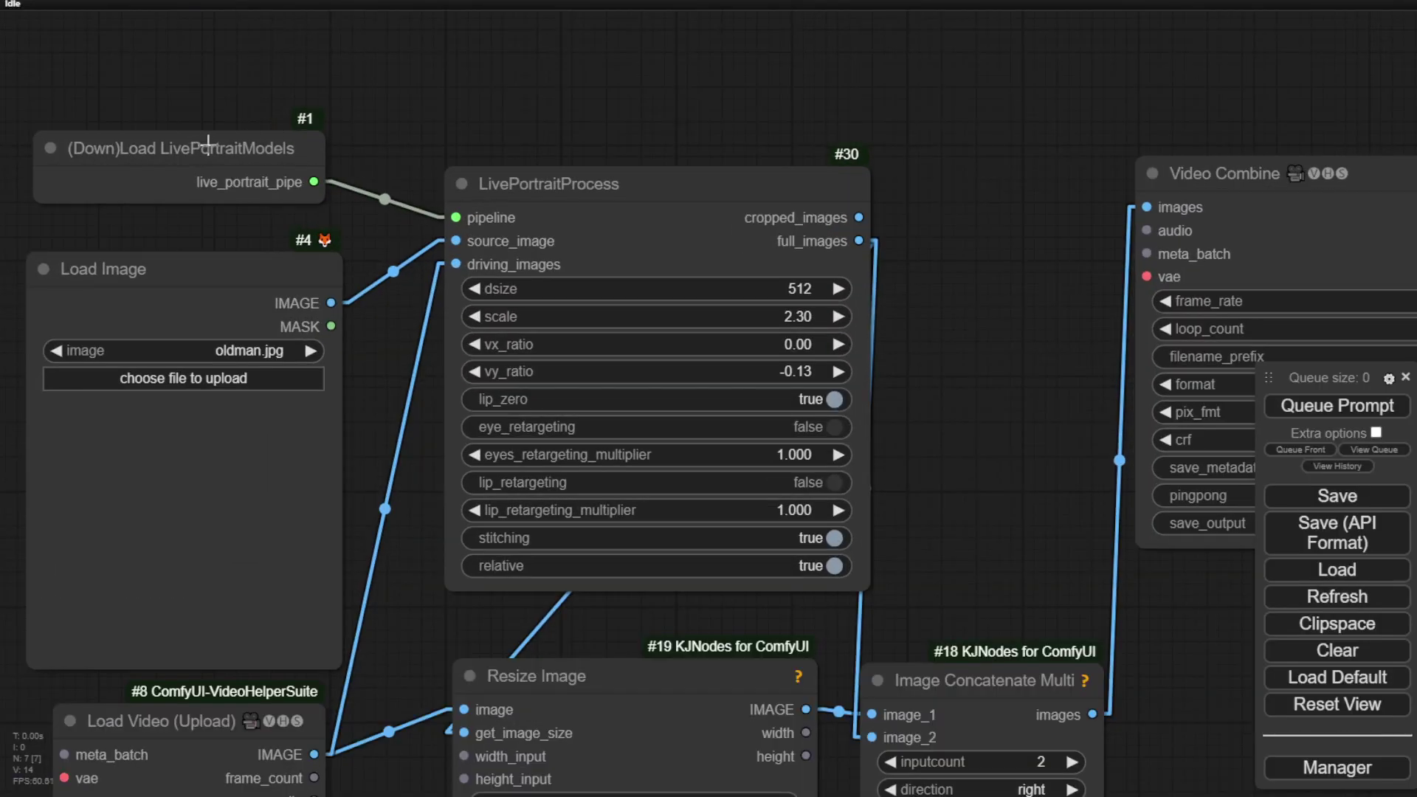
drag(510, 172, 515, 144)
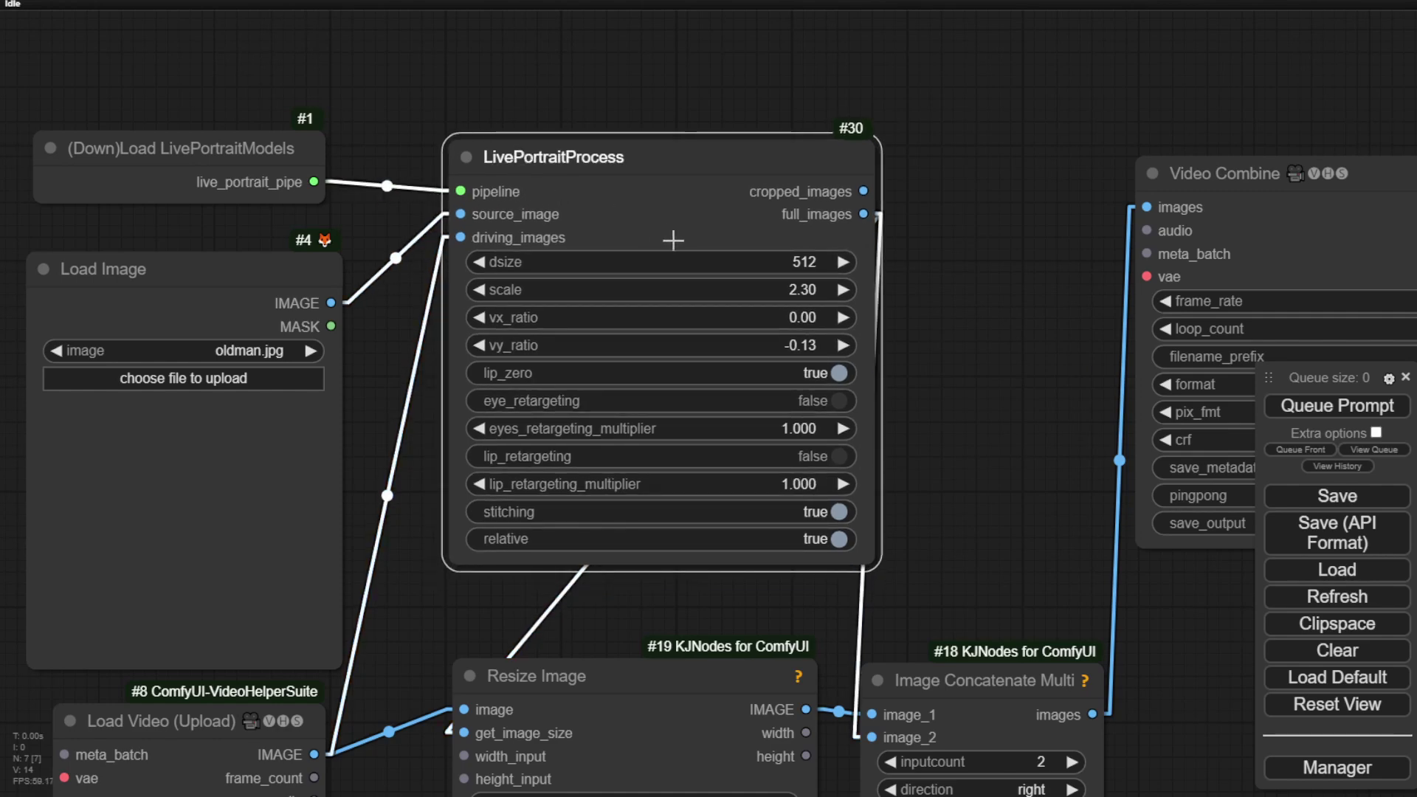
scroll(664, 234, down, 1)
drag(365, 342, 404, 219)
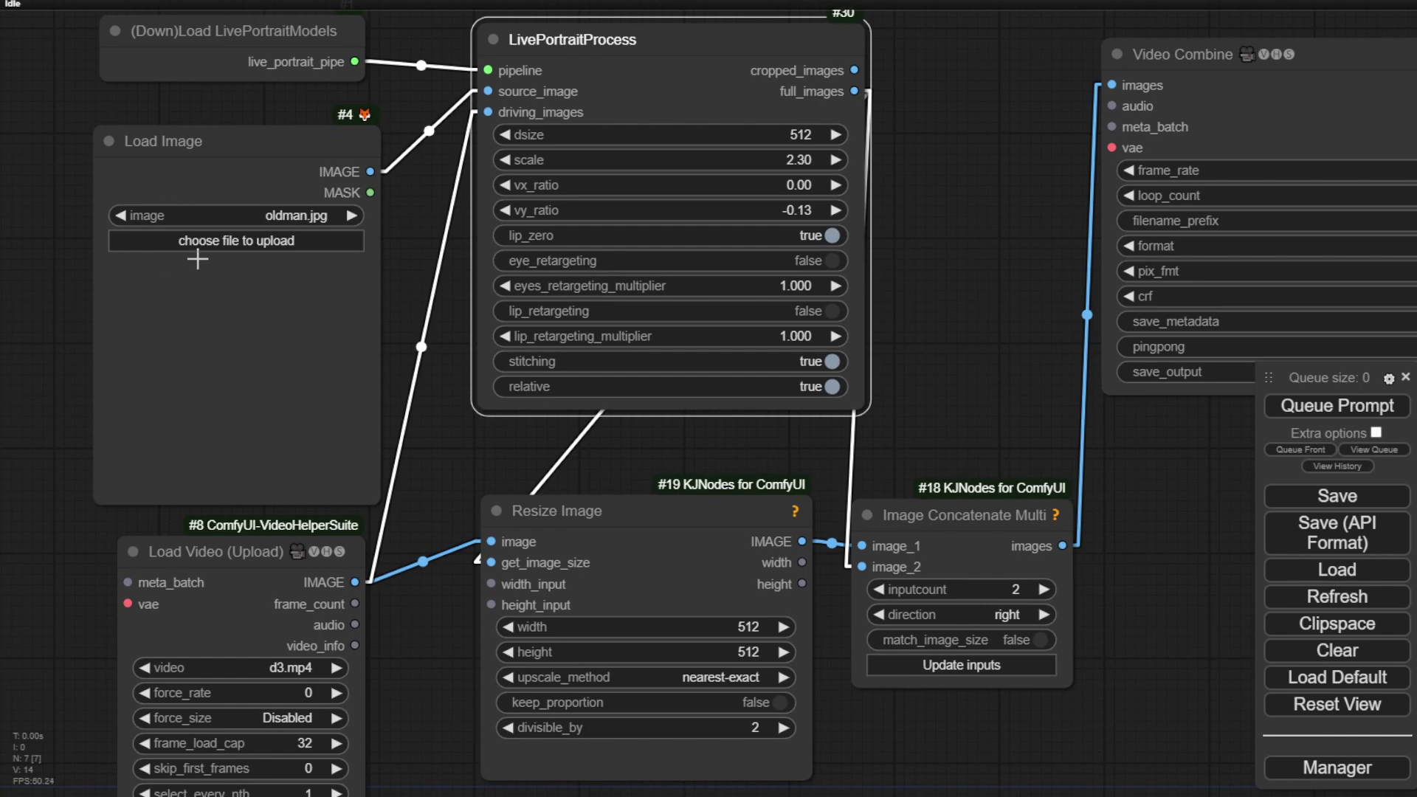
scroll(338, 411, down, 1)
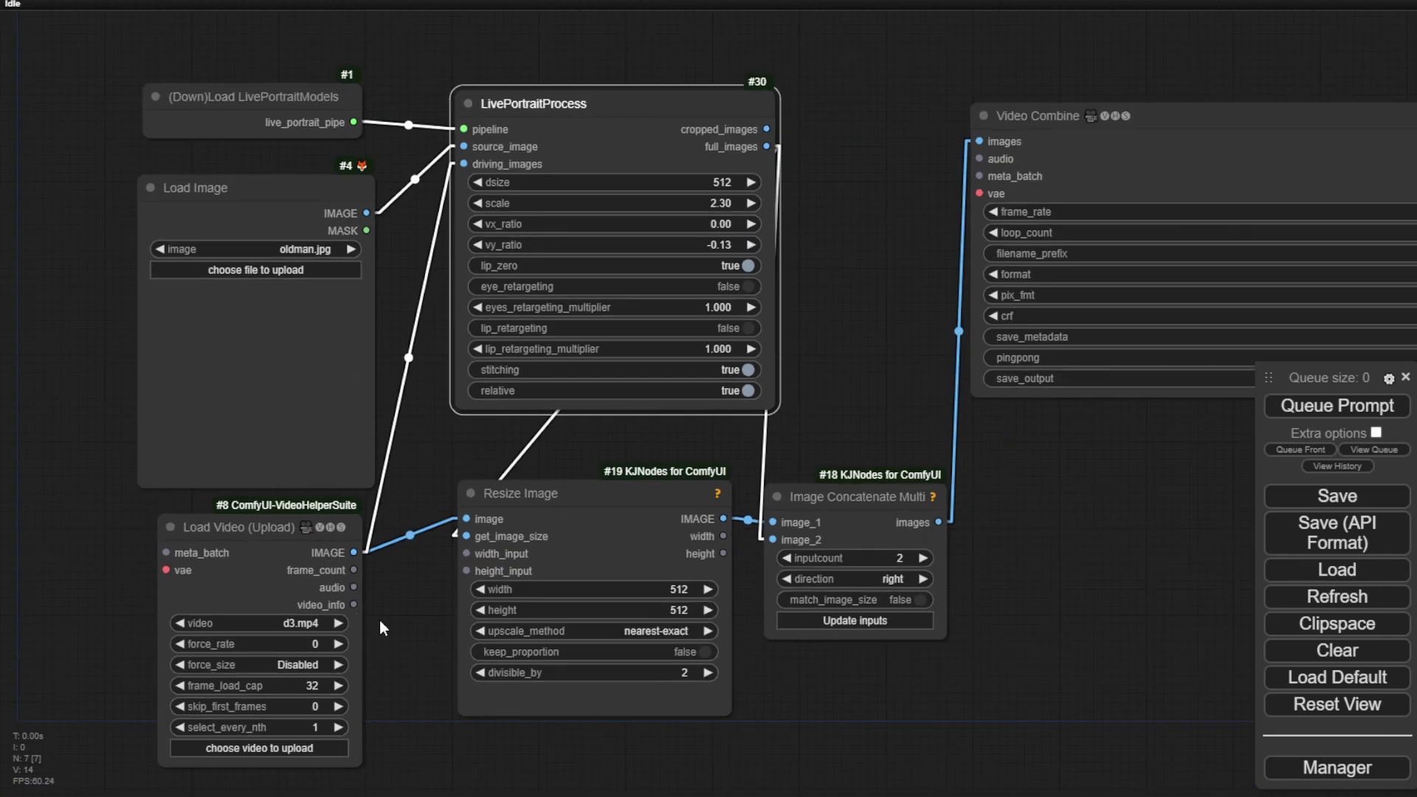
drag(374, 621, 366, 489)
scroll(367, 489, up, 1)
scroll(814, 160, down, 1)
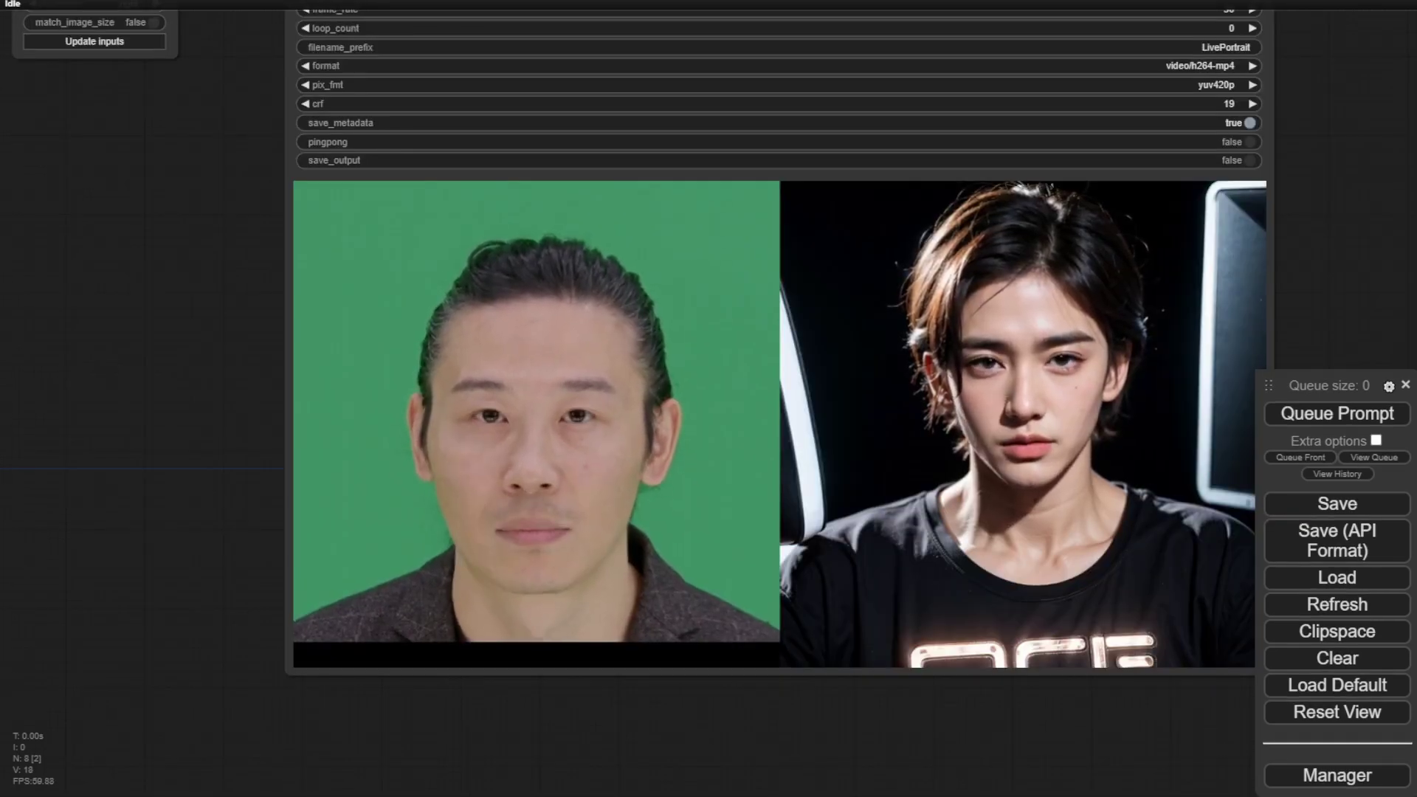
Pan the canvas left to centre the Video Combine node's side-by-side preview.
drag(155, 468, 2, 466)
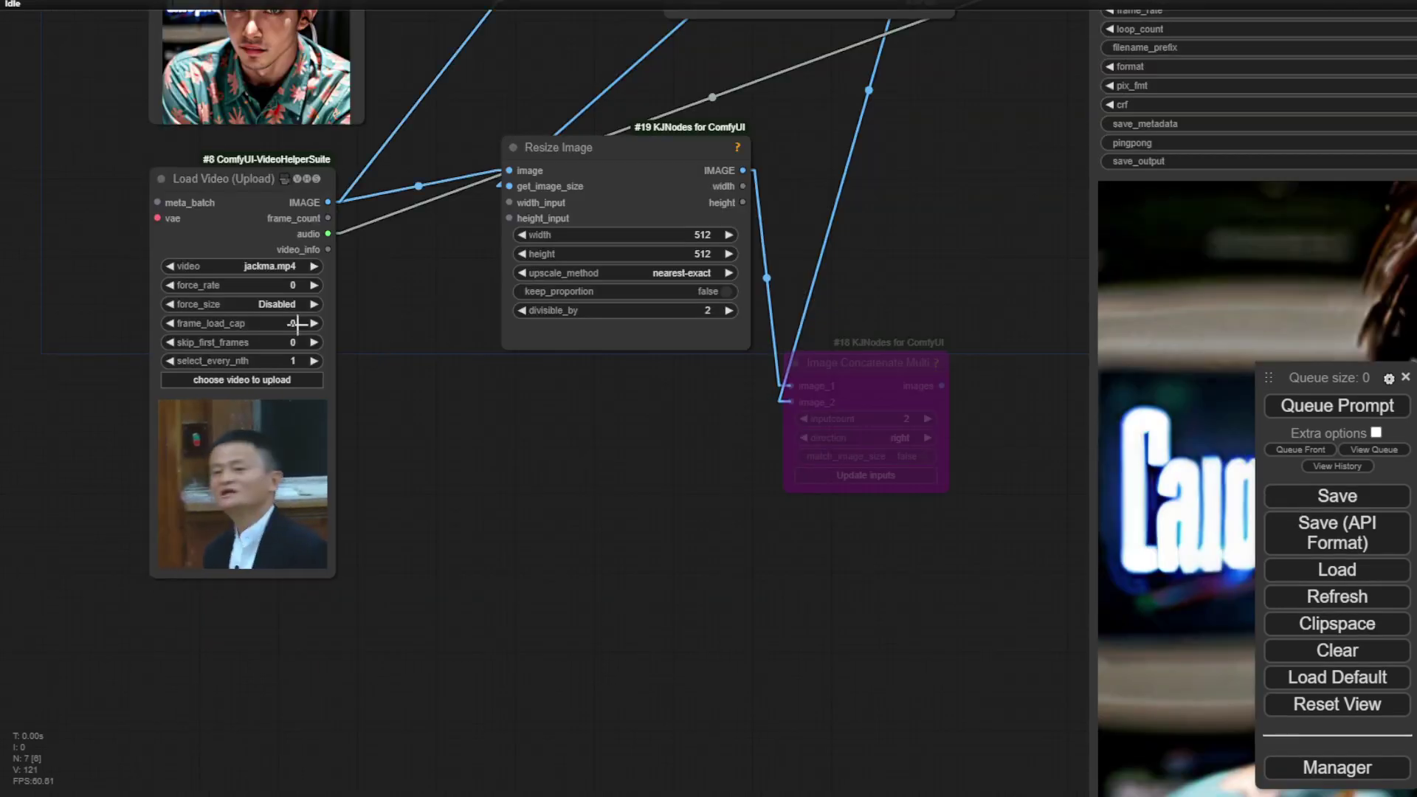
Set the Load Video frame_load_cap to 0 and pause its driving video preview.
click(302, 325)
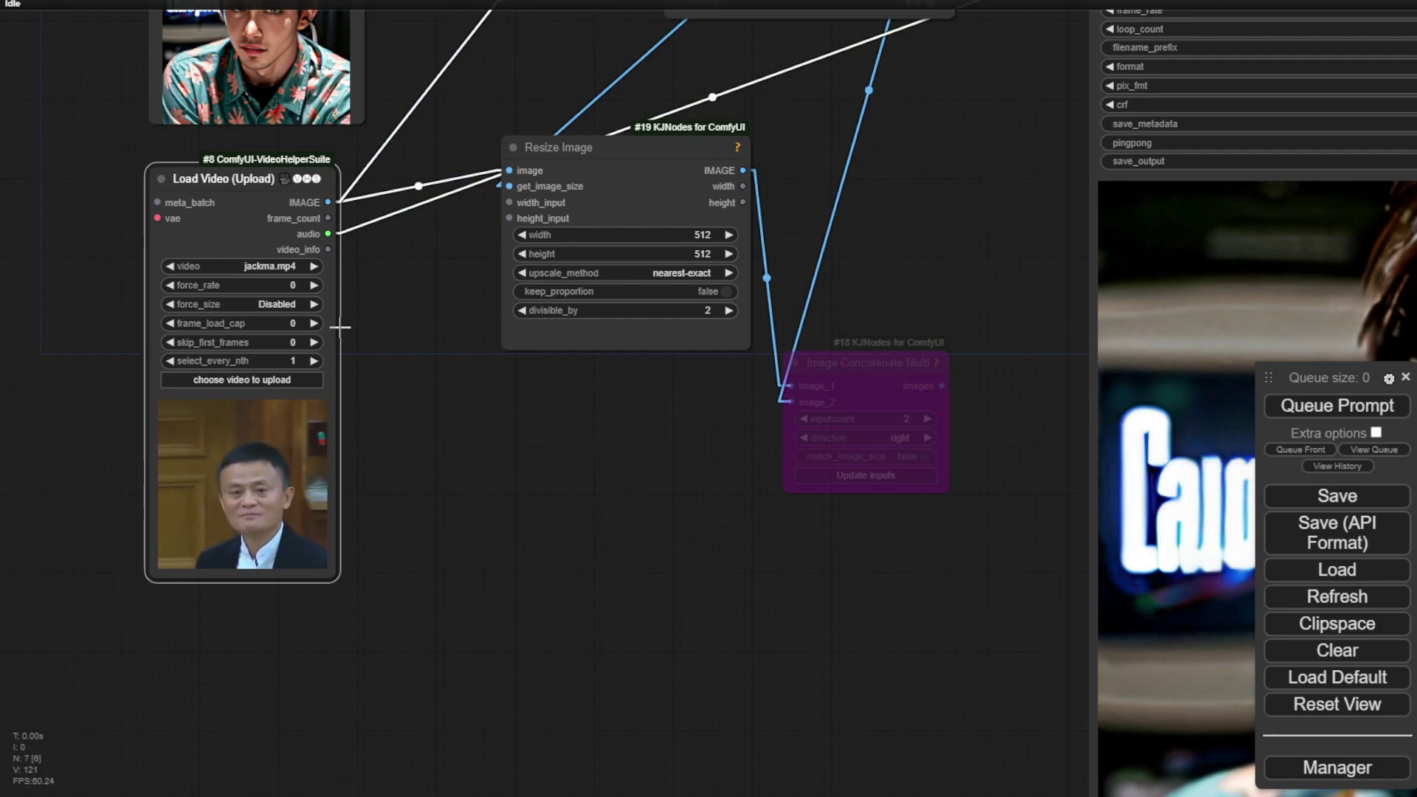
scroll(378, 334, up, 3)
scroll(399, 325, down, 3)
drag(409, 323, 215, 575)
right_click(104, 413)
click(237, 341)
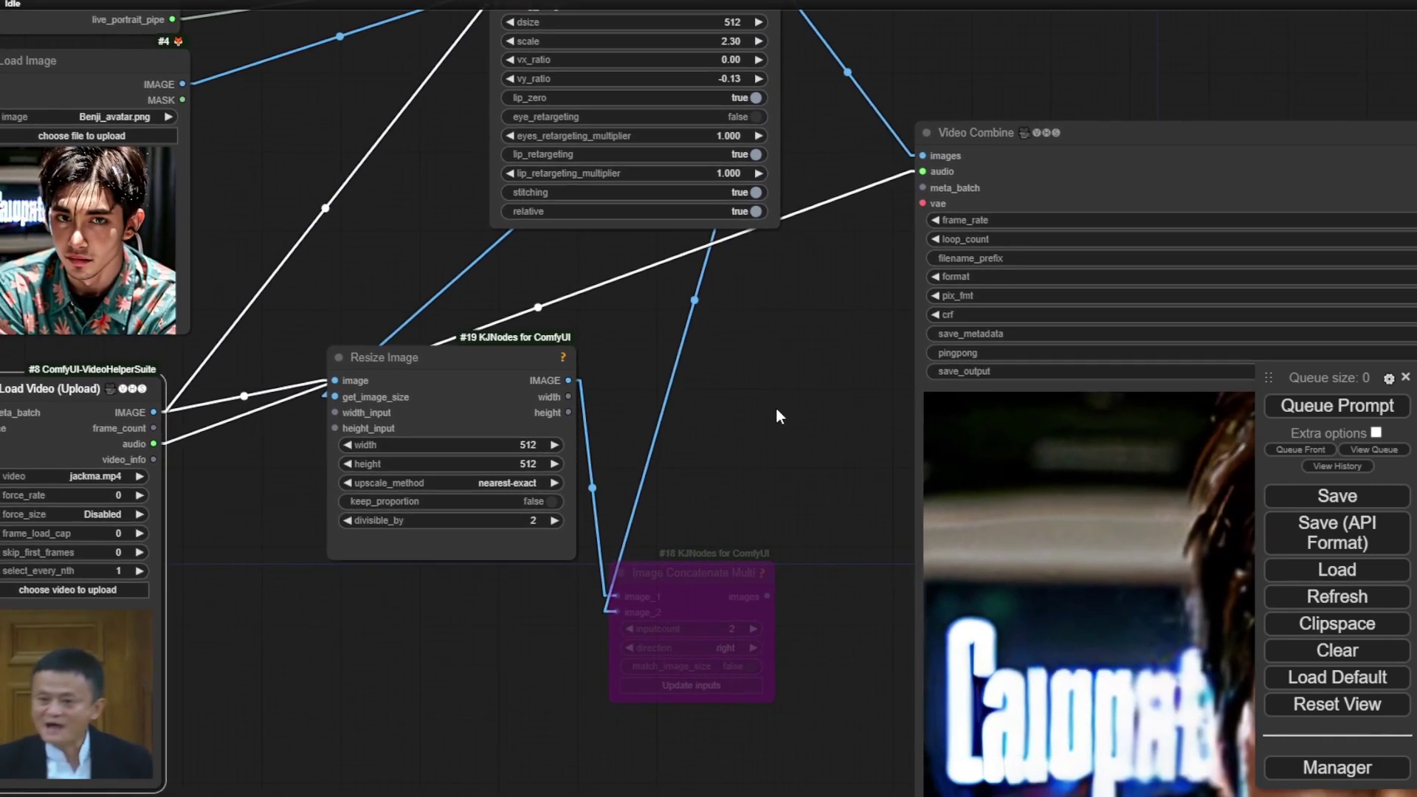
Change the Video Combine frame_rate from 24 to 30.
scroll(771, 411, down, 3)
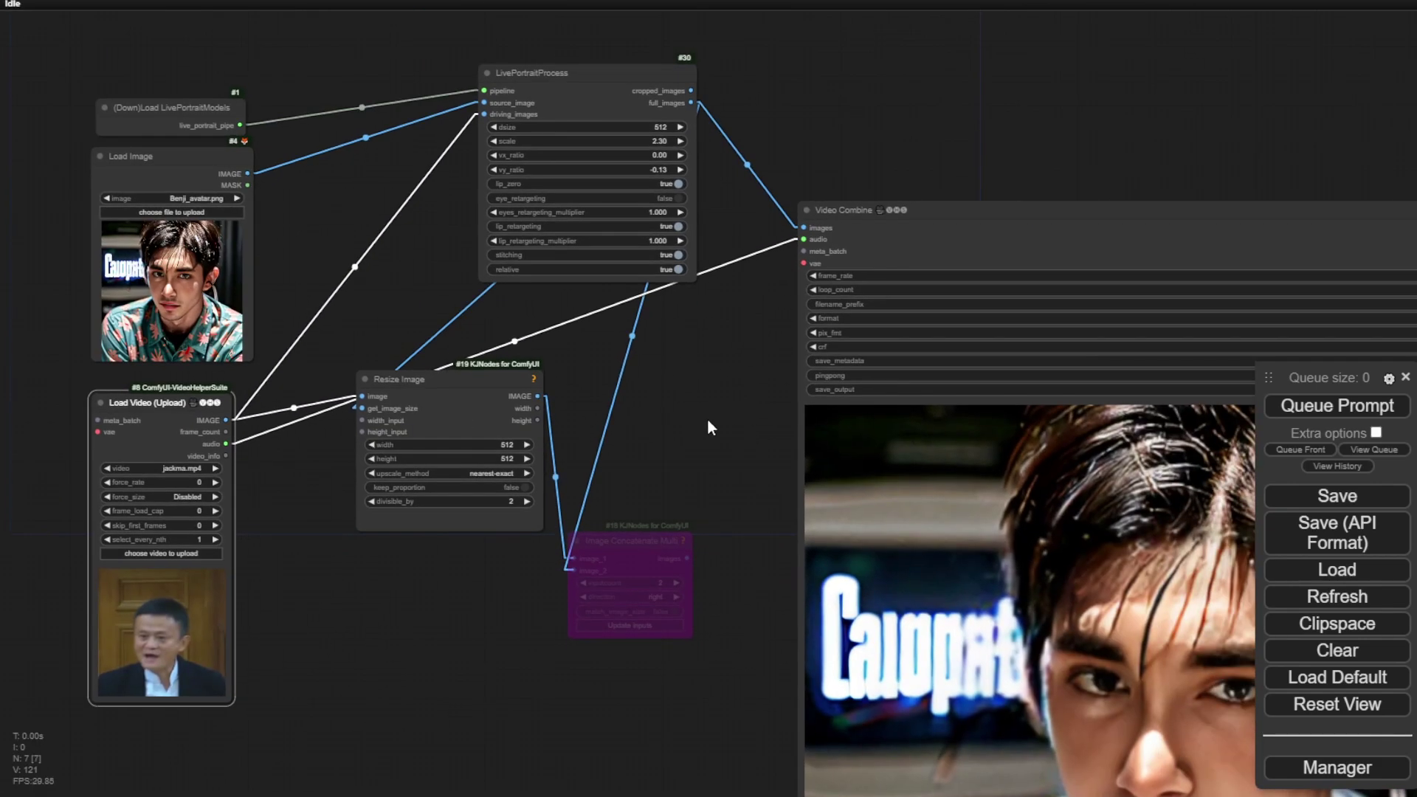
drag(707, 417, 615, 418)
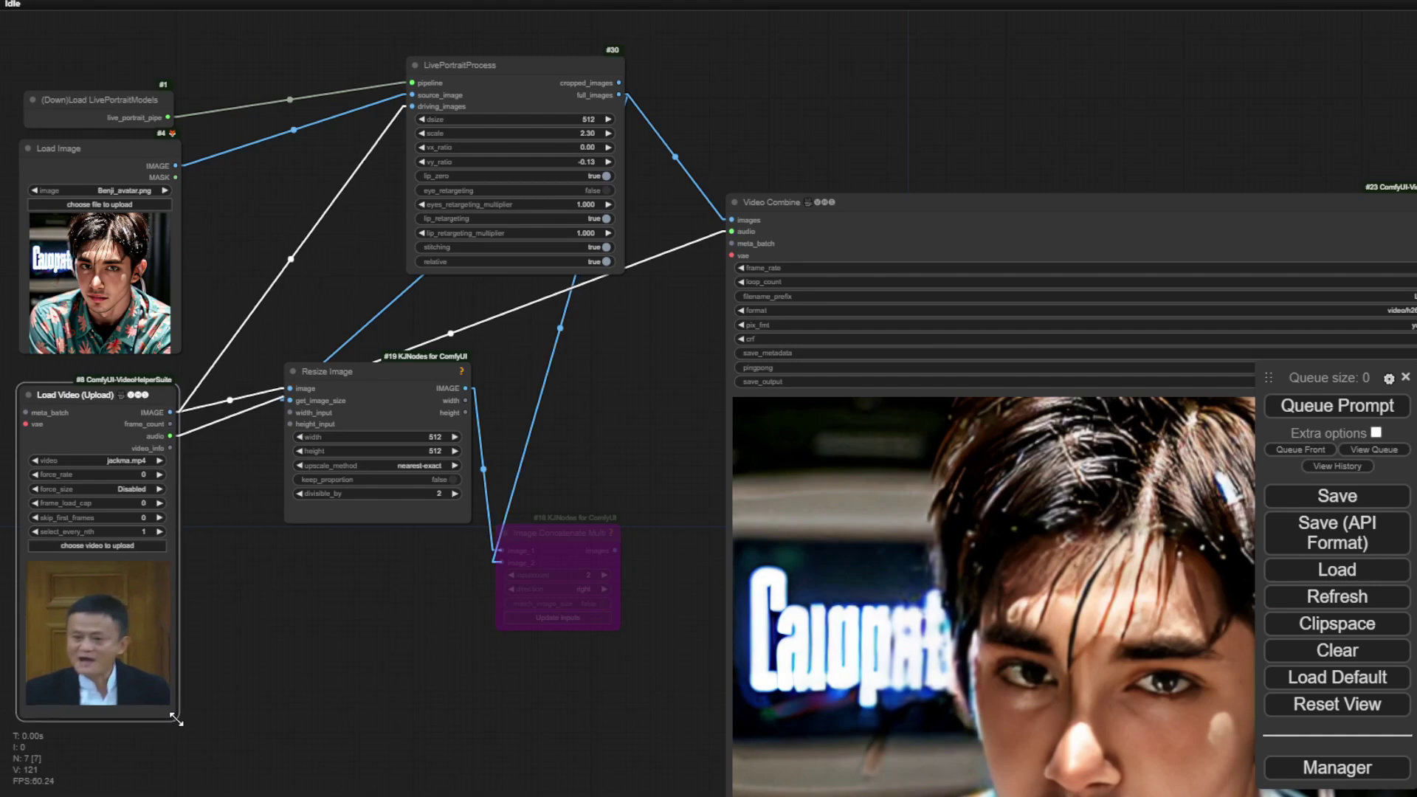
drag(372, 697, 478, 724)
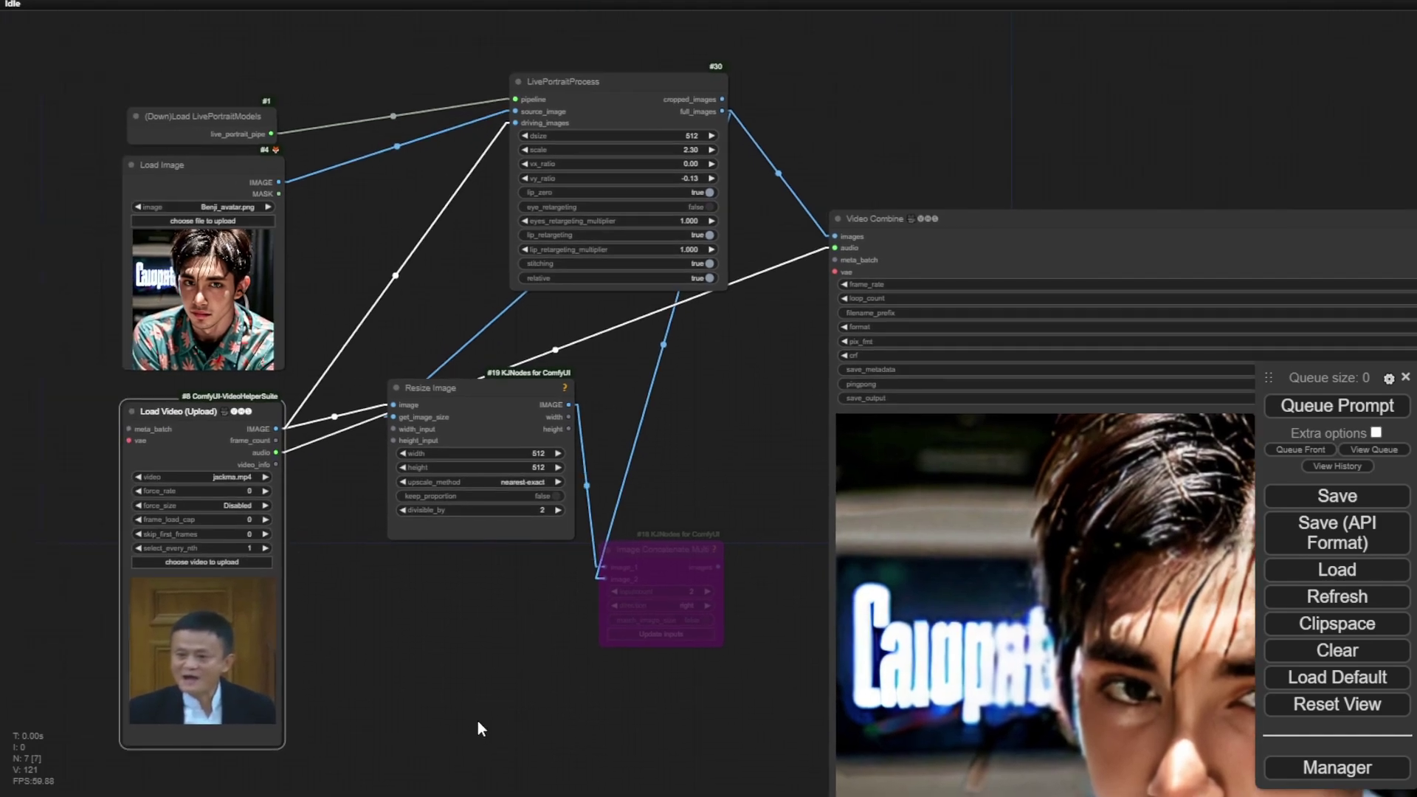
drag(612, 705, 348, 549)
scroll(521, 680, down, 3)
scroll(351, 552, down, 2)
scroll(509, 268, up, 6)
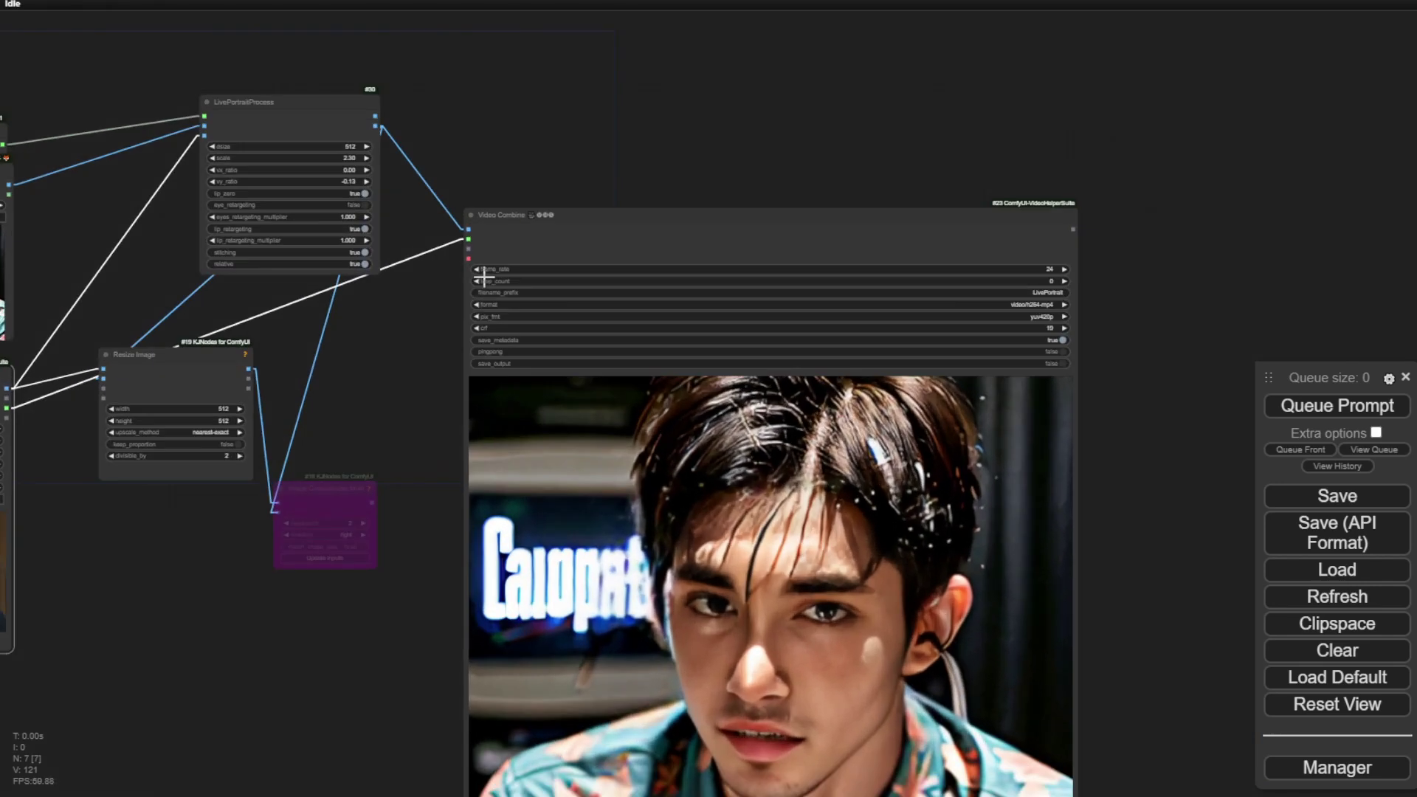
click(1216, 266)
text(30)
key(Return)
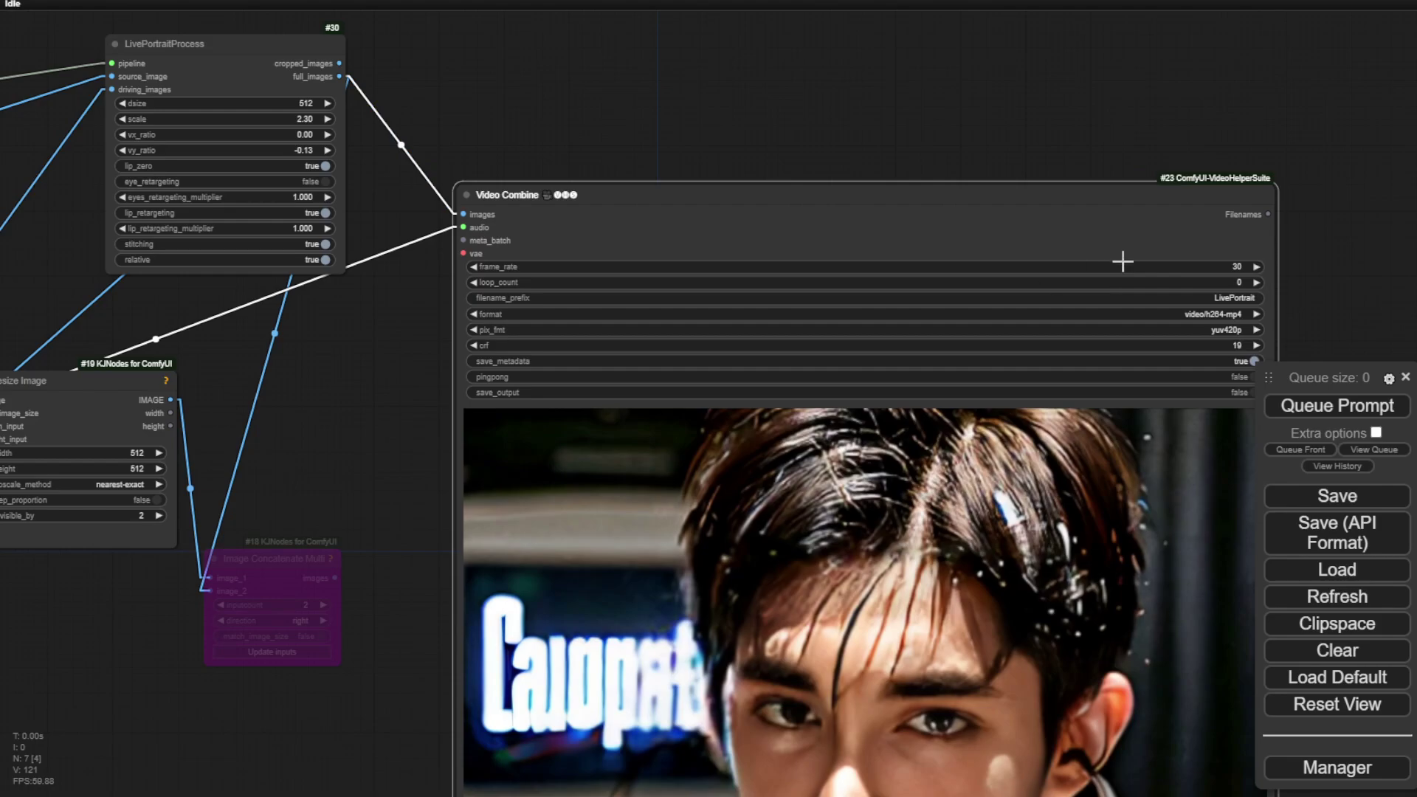
scroll(1116, 261, down, 5)
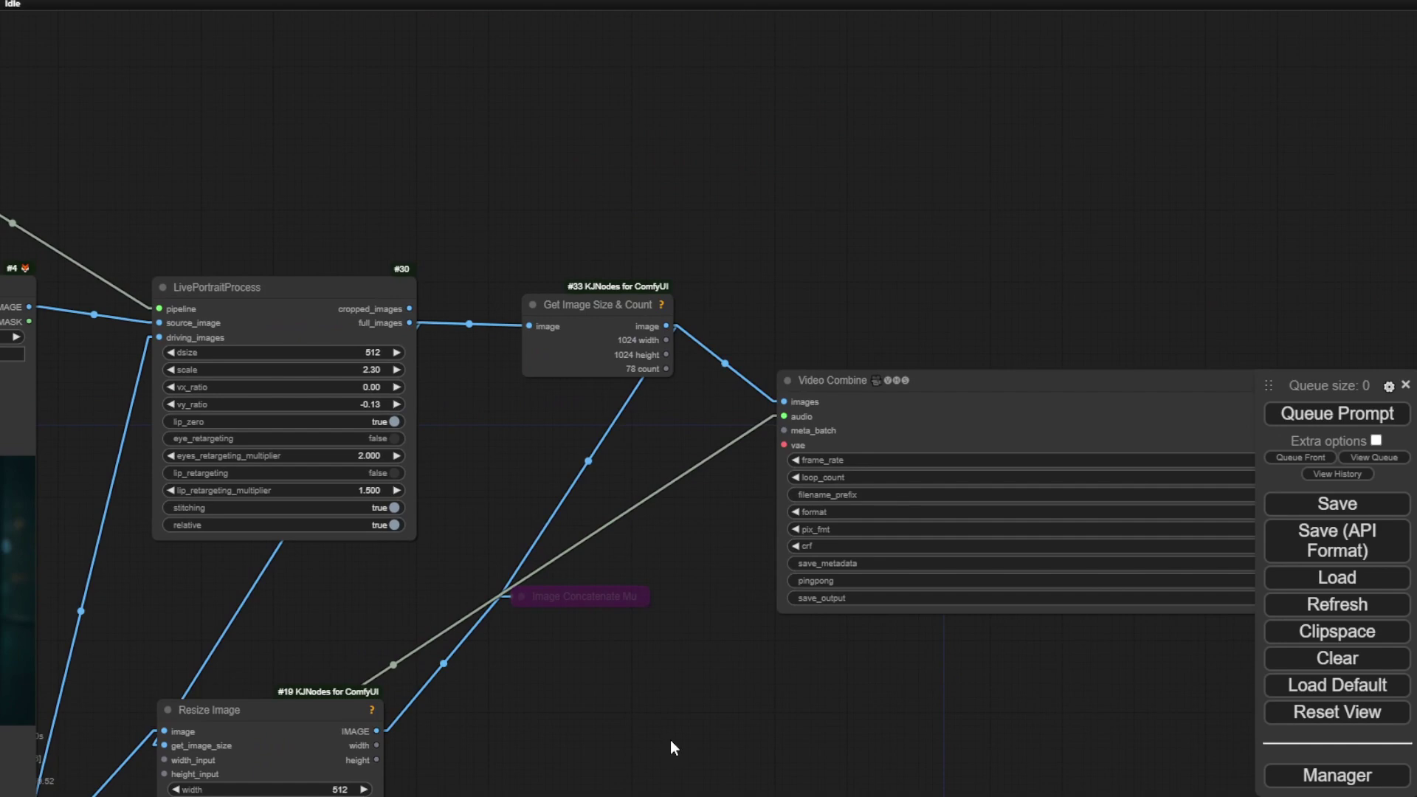
Move the LivePortraitModels node down and right, then queue the workflow to animate the woman's portrait.
scroll(670, 740, down, 2)
drag(665, 724, 911, 646)
drag(194, 141, 285, 204)
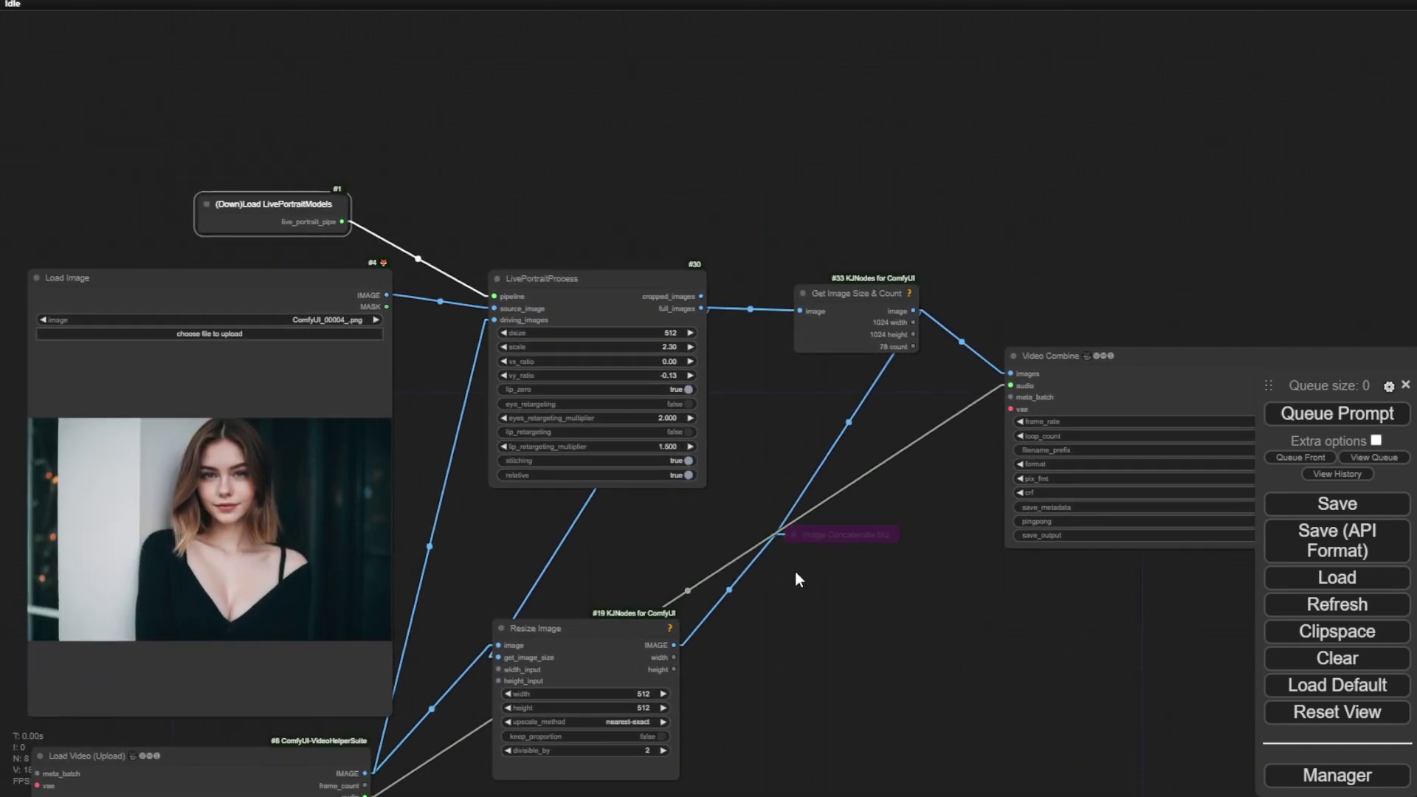
scroll(797, 634, down, 1)
drag(803, 673, 812, 507)
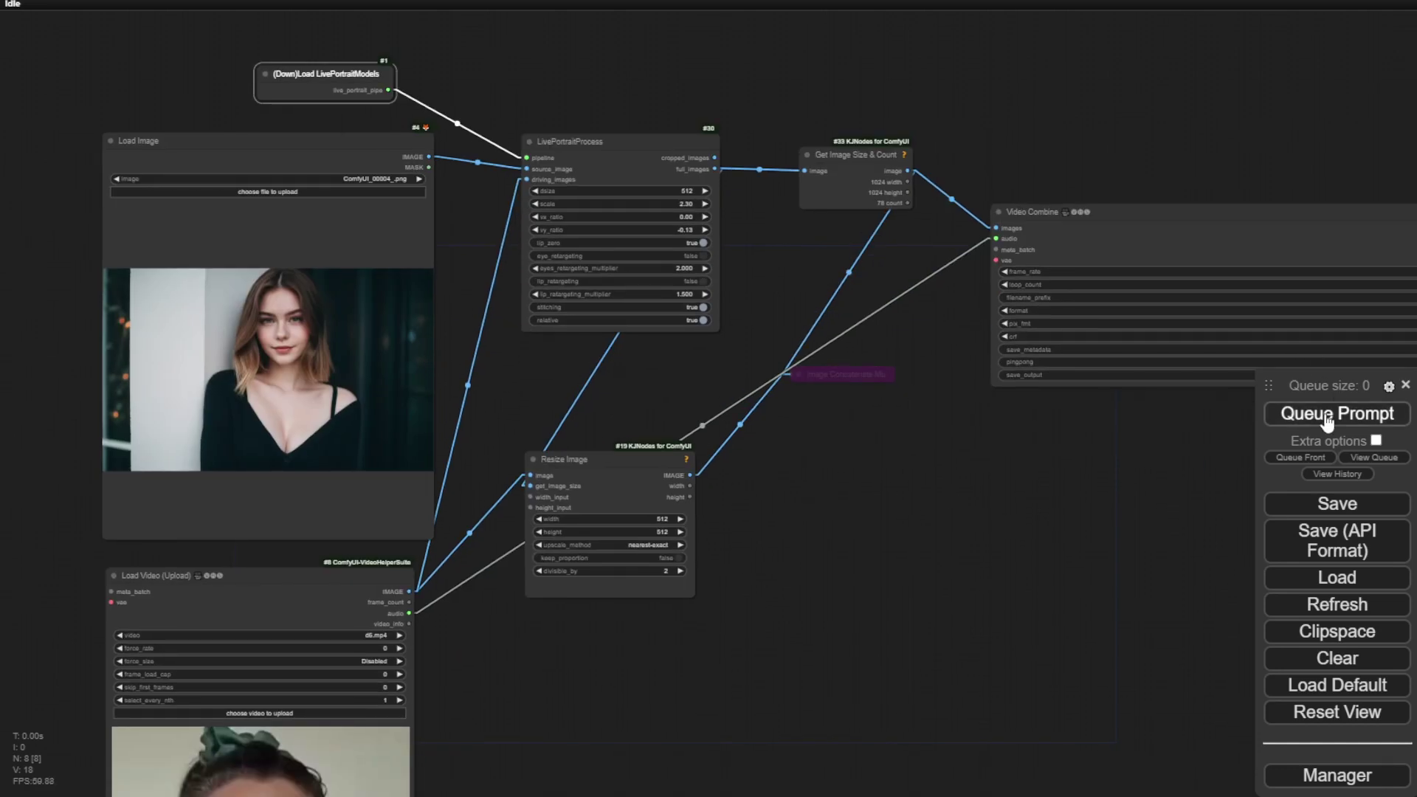
scroll(983, 509, down, 4)
drag(977, 508, 744, 383)
click(1358, 414)
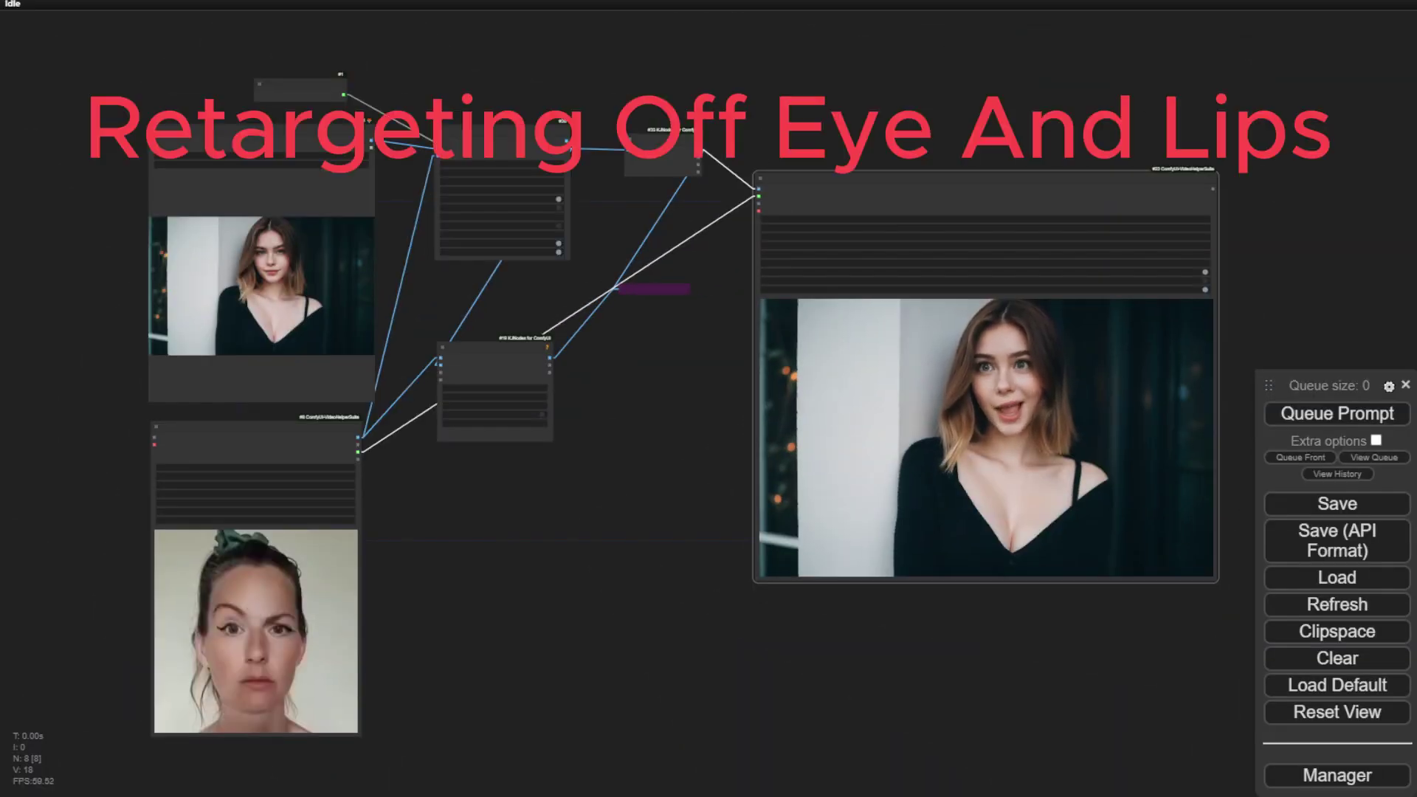
Resume the Load Video preview and move the driving video node to the right.
right_click(266, 583)
click(320, 339)
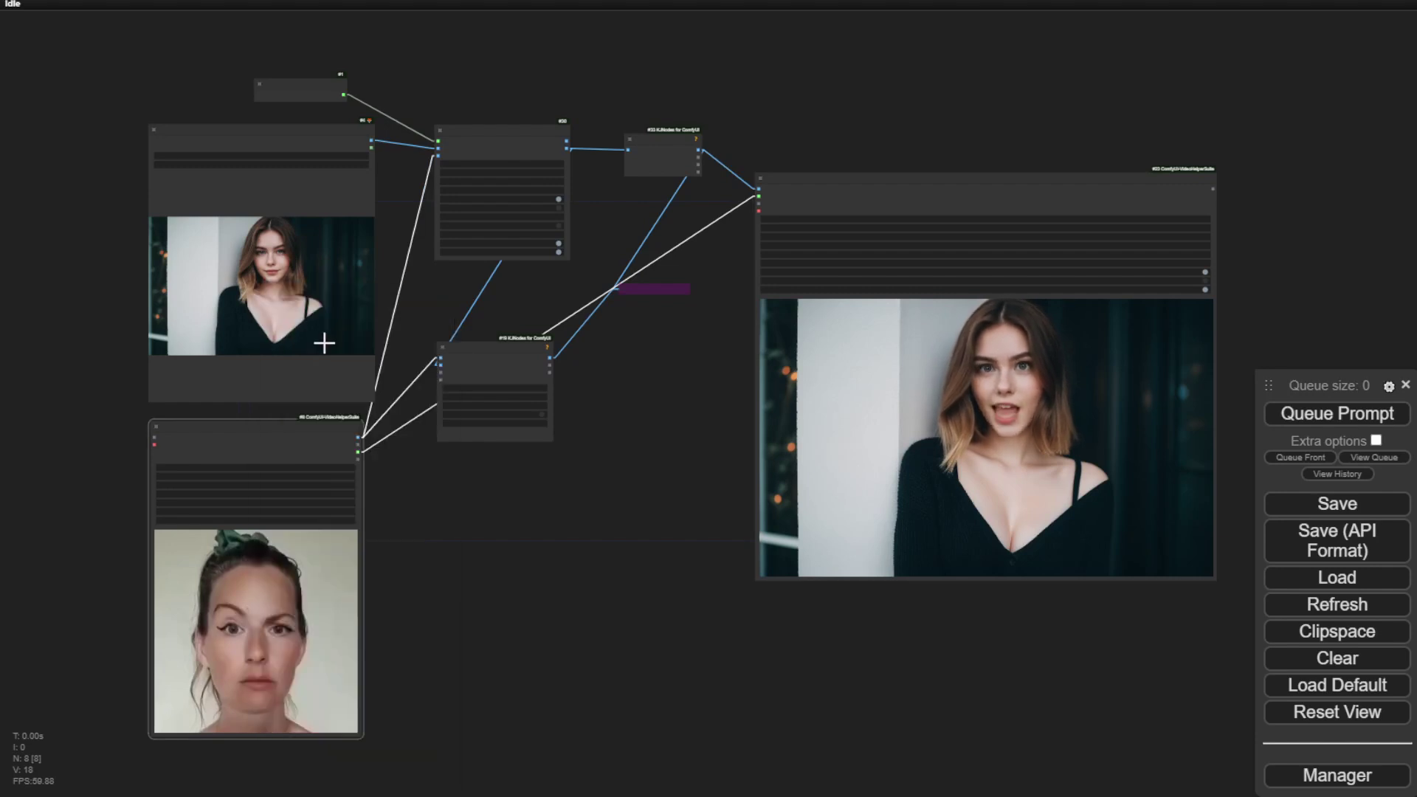
drag(300, 449, 665, 239)
Shift the Resize Image node up and left, then frame the outputs in view.
drag(490, 341, 433, 310)
drag(906, 117, 687, 91)
scroll(664, 281, up, 5)
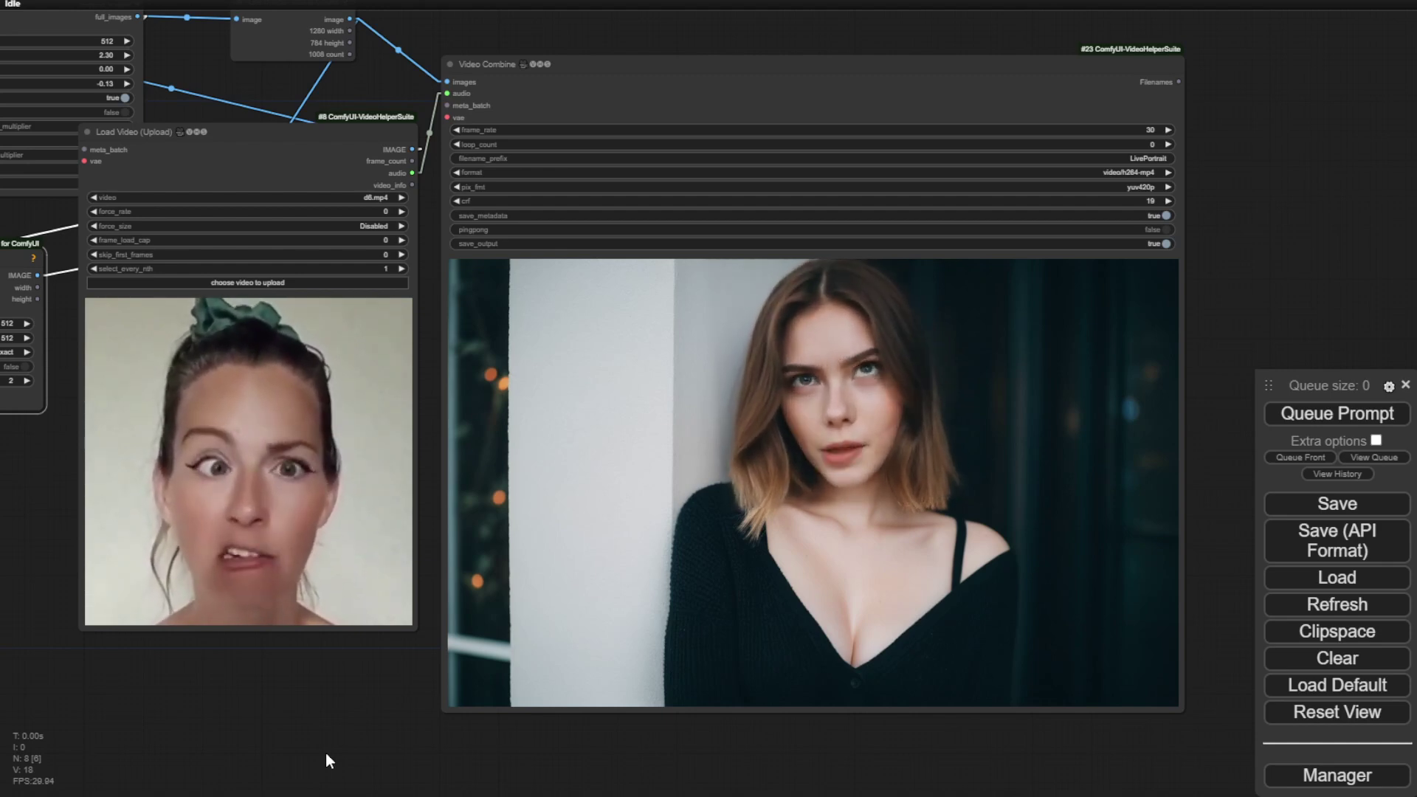
scroll(326, 752, up, 1)
scroll(325, 751, down, 3)
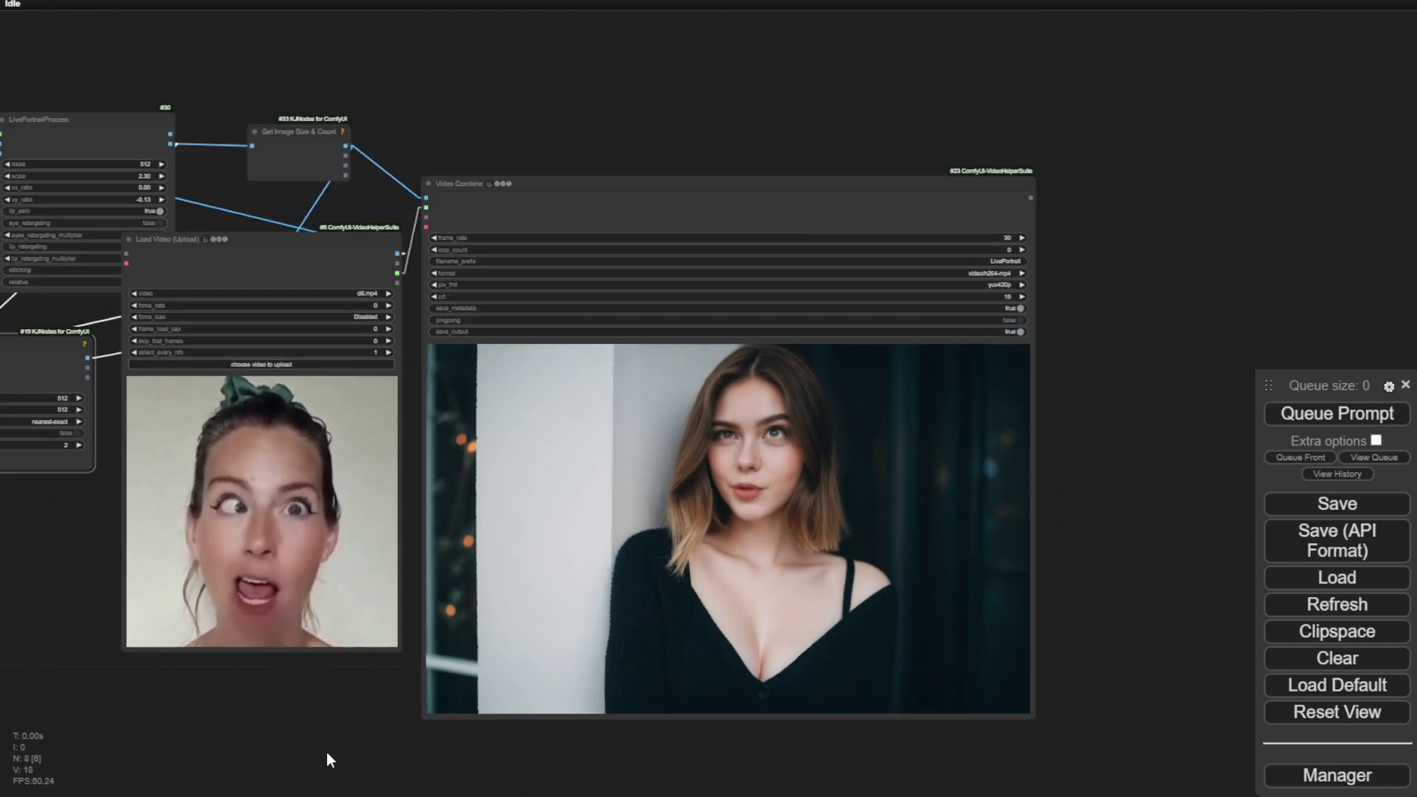
scroll(626, 392, down, 5)
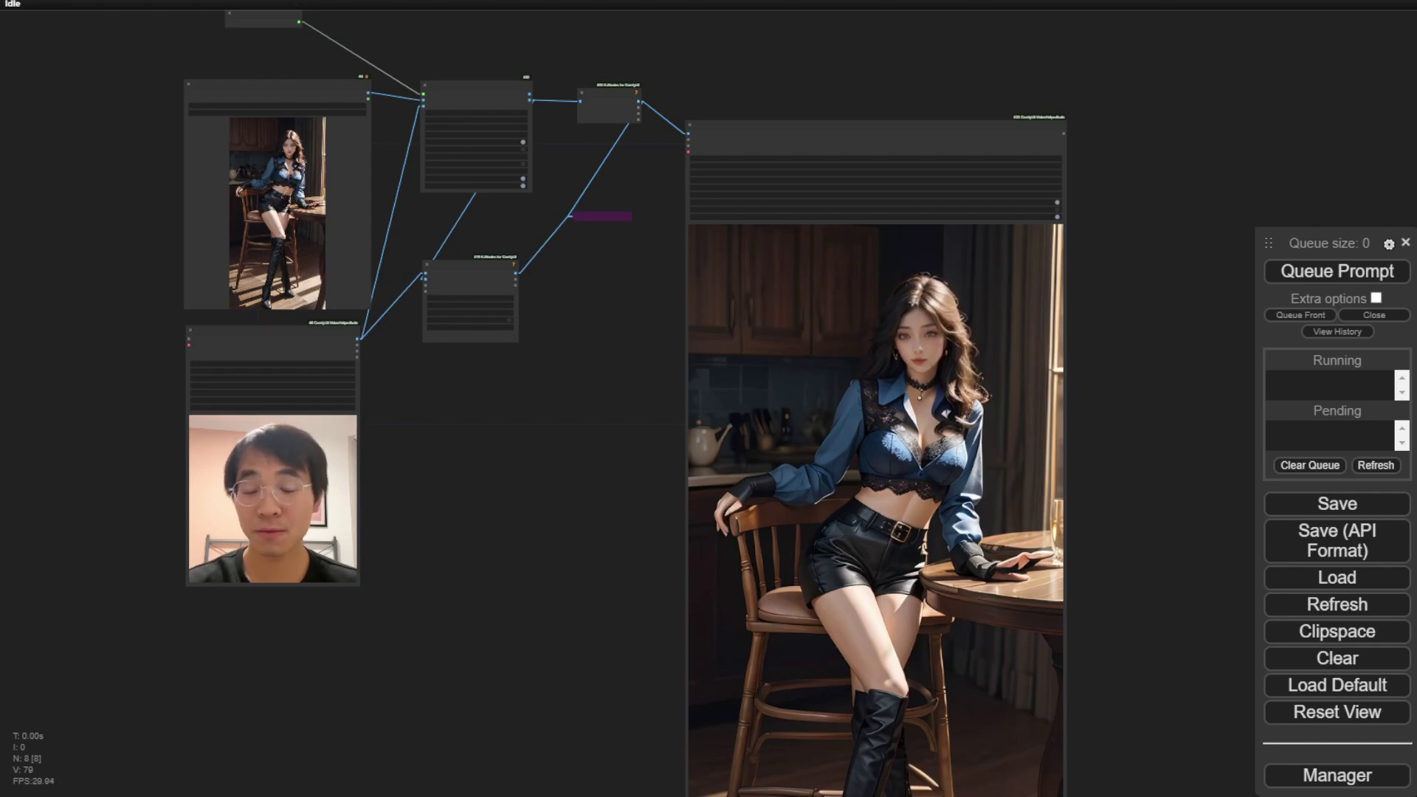
Place the webcam driving video beside the seated woman's Video Combine result.
scroll(414, 609, up, 5)
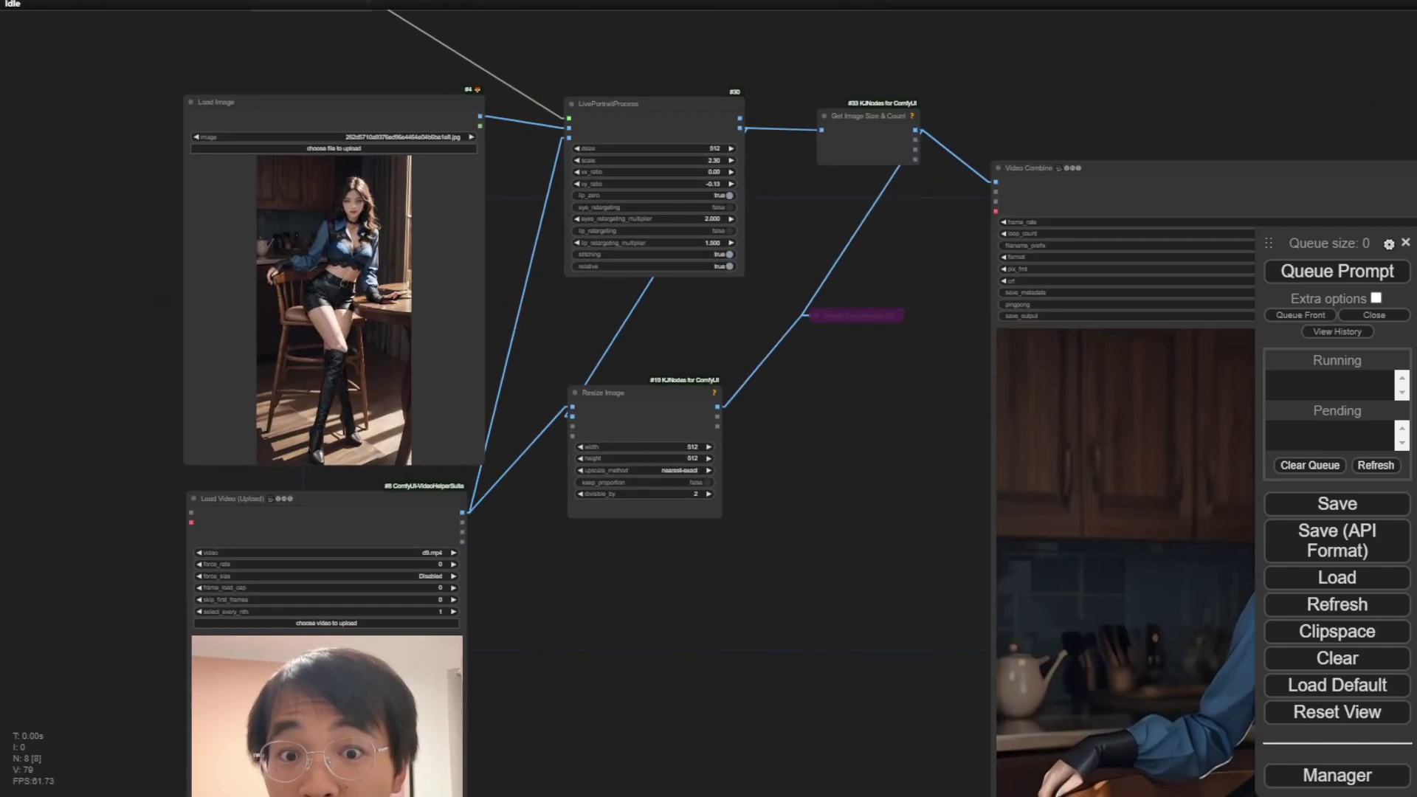
scroll(447, 307, down, 5)
scroll(548, 662, up, 3)
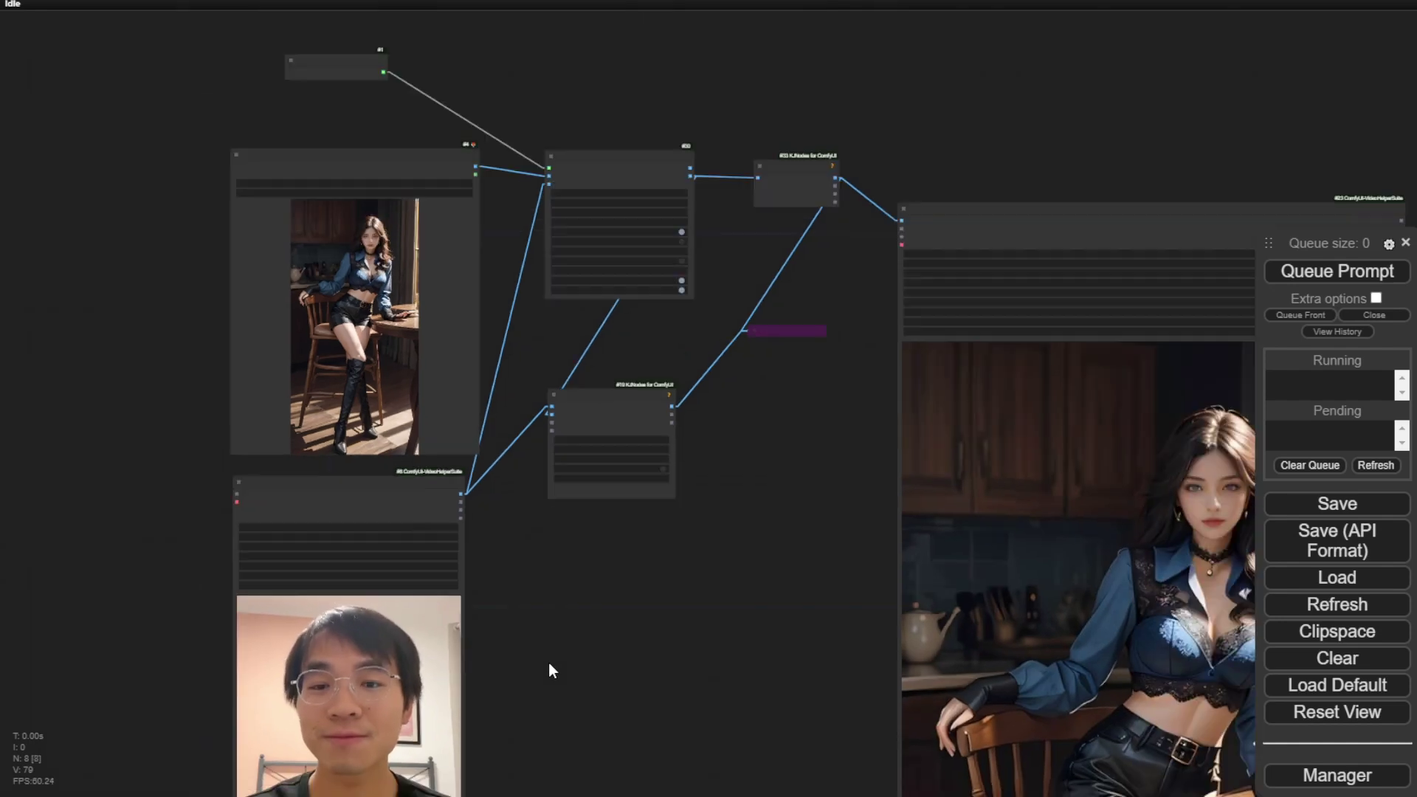
drag(552, 679, 425, 519)
scroll(473, 418, down, 2)
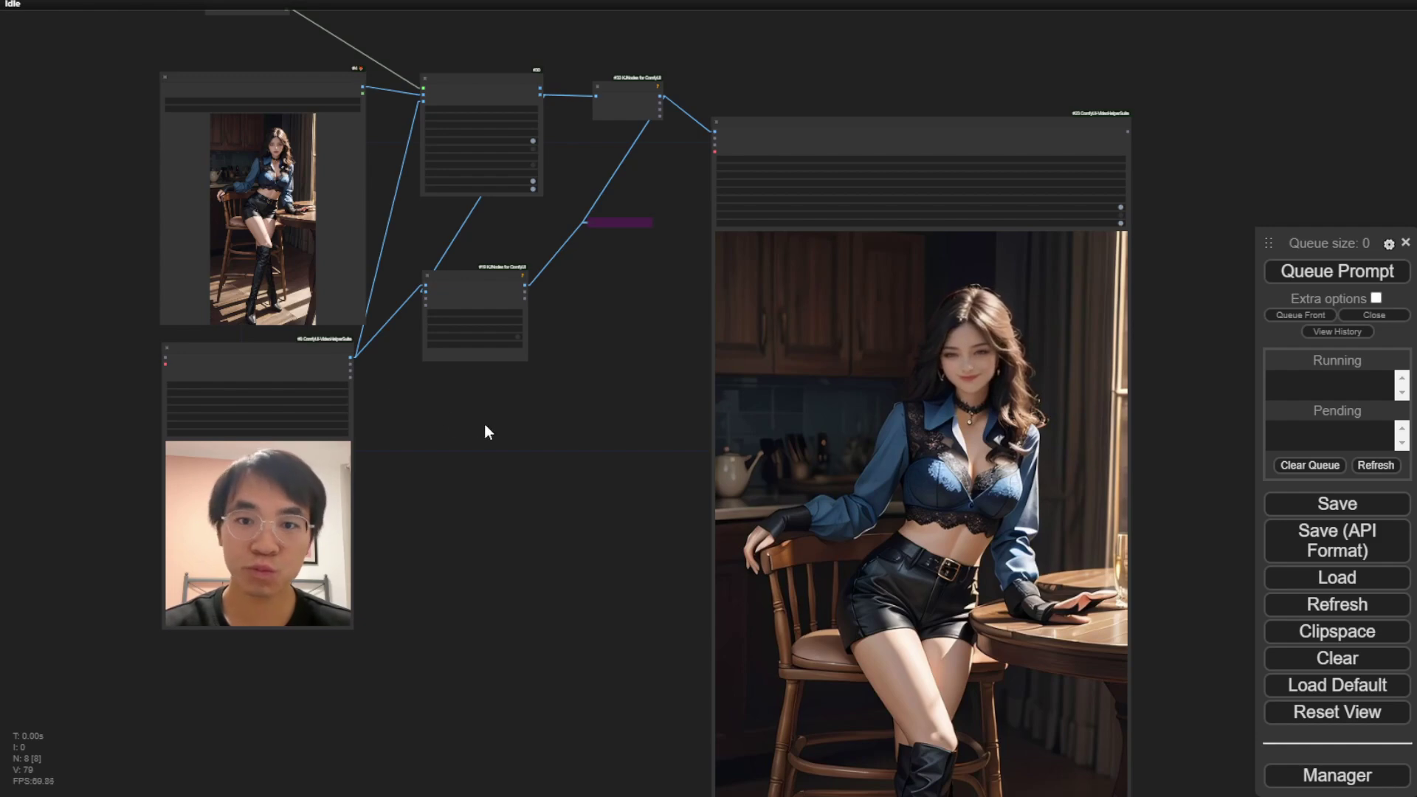
drag(544, 434, 502, 283)
drag(191, 256, 521, 236)
drag(554, 147, 462, 236)
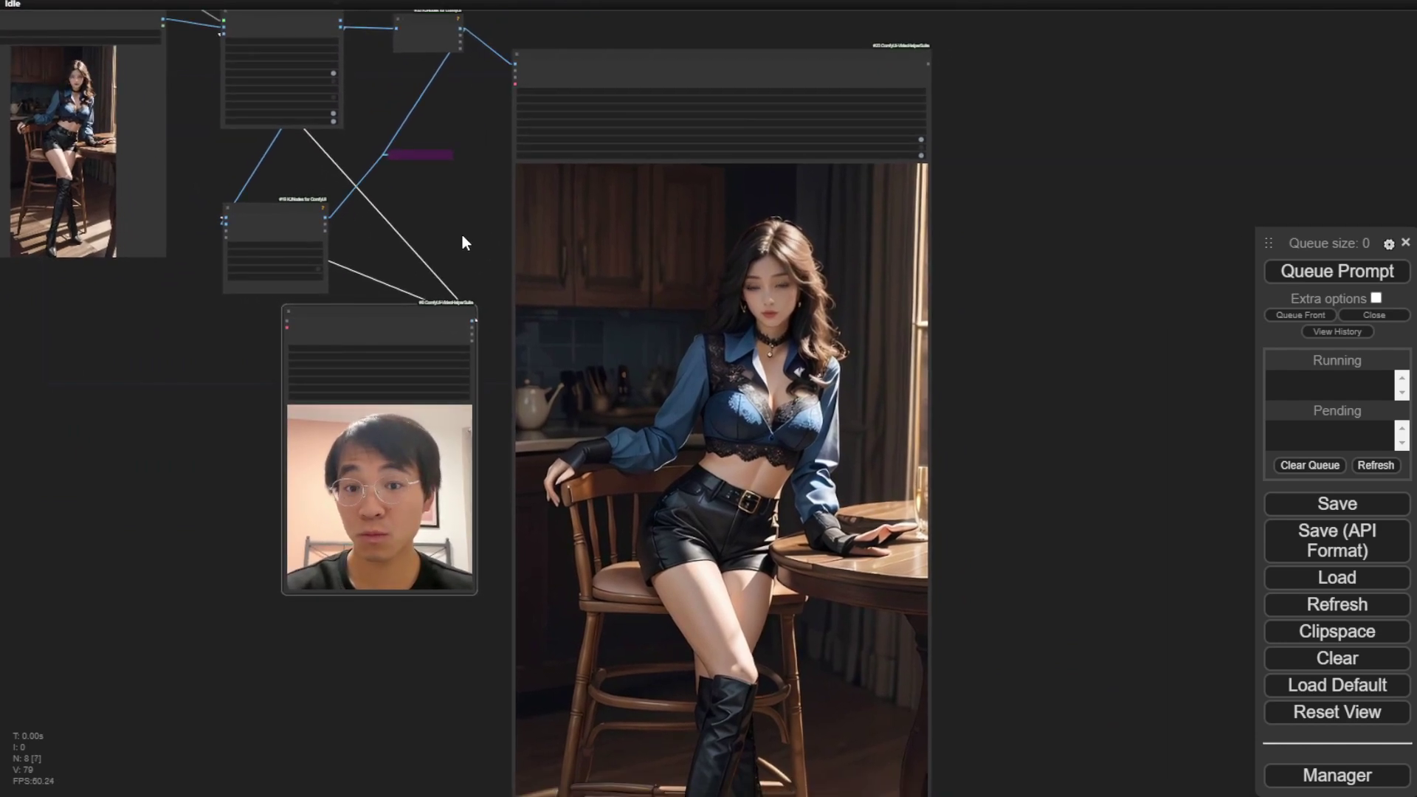